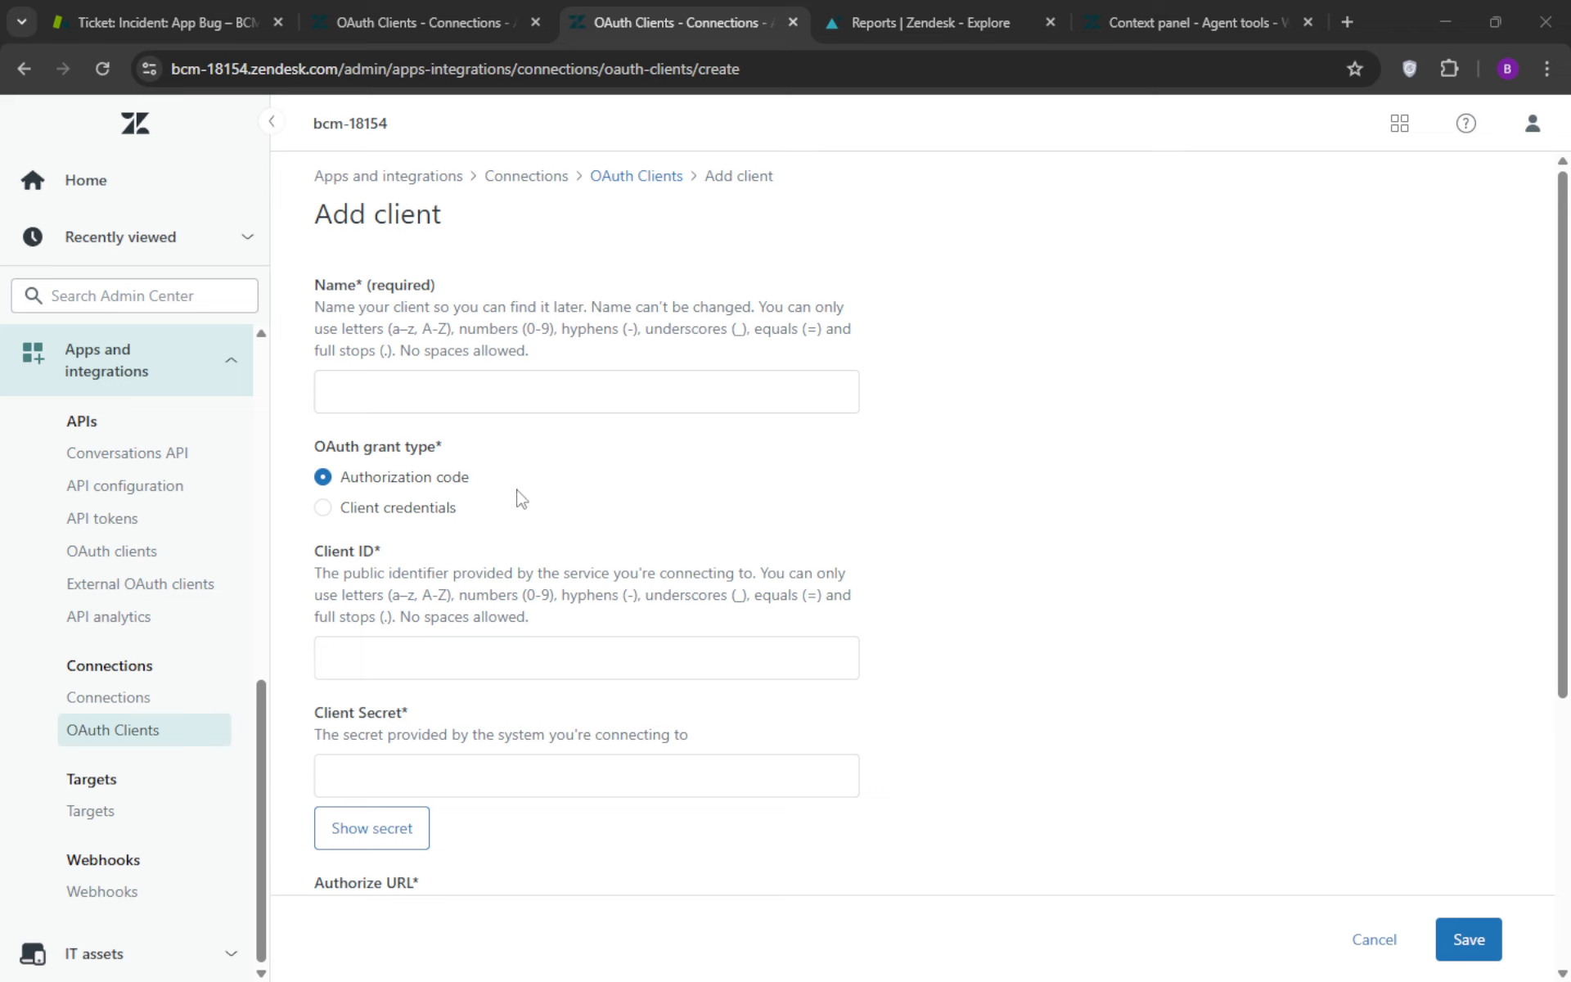
Leave the new client form and open the Test_MyApp client from the API OAuth clients list for editing
{"action": "left_click", "coordinate": [137, 729]}
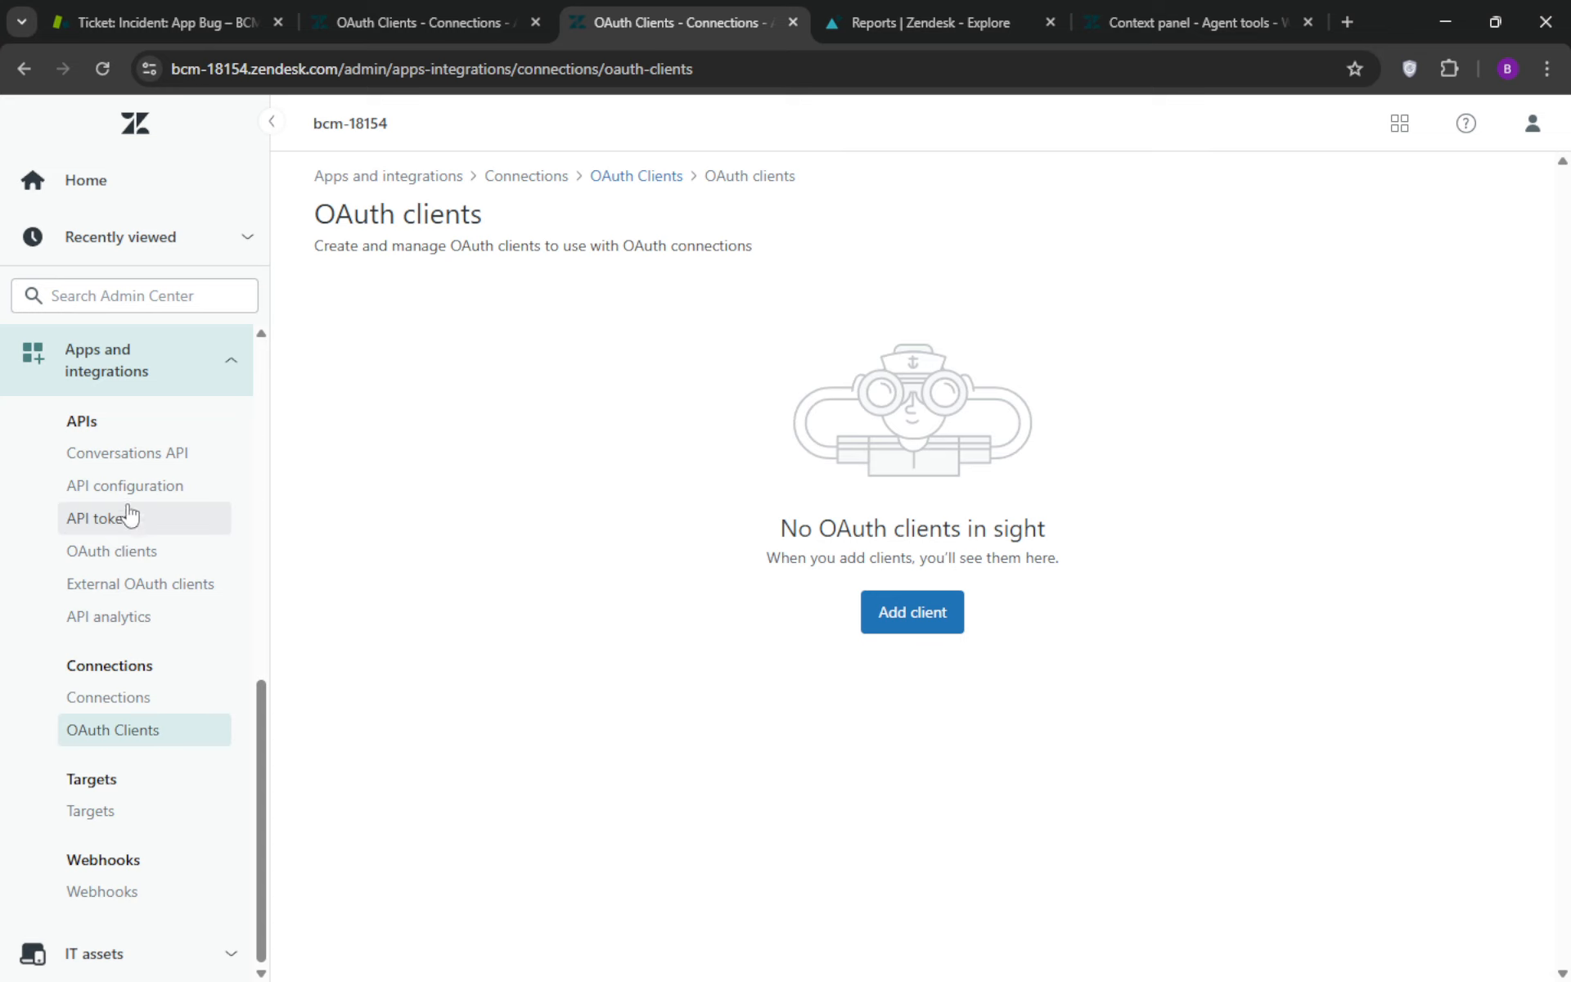
{"action": "left_click", "coordinate": [100, 562]}
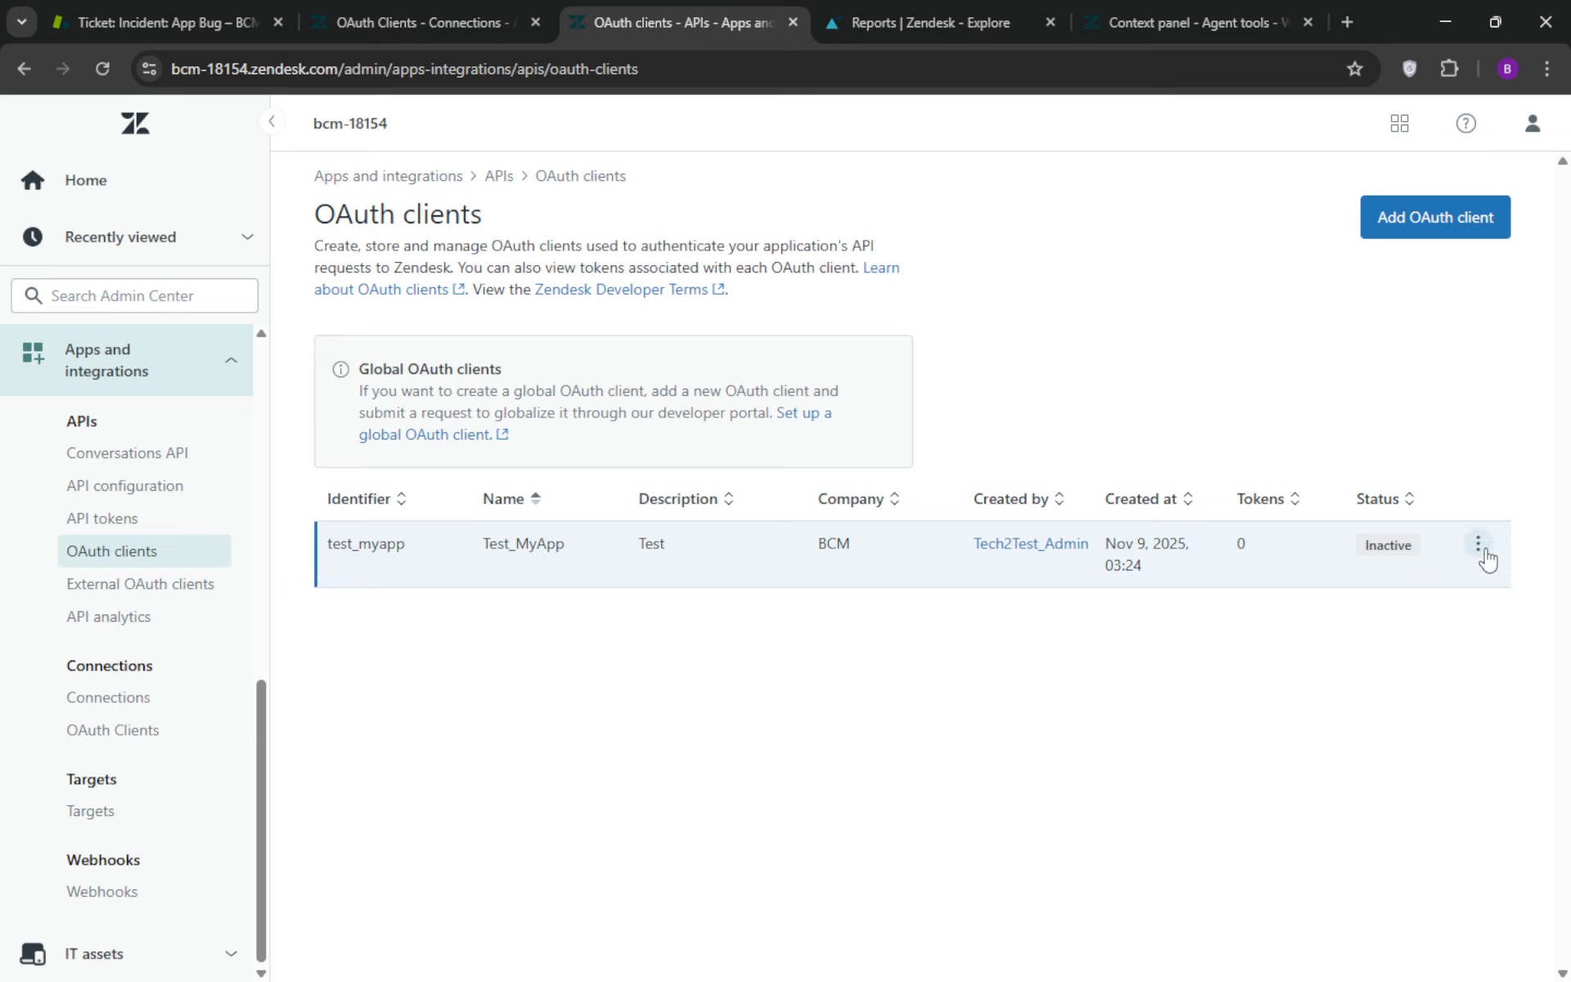
{"action": "left_click", "coordinate": [1483, 550]}
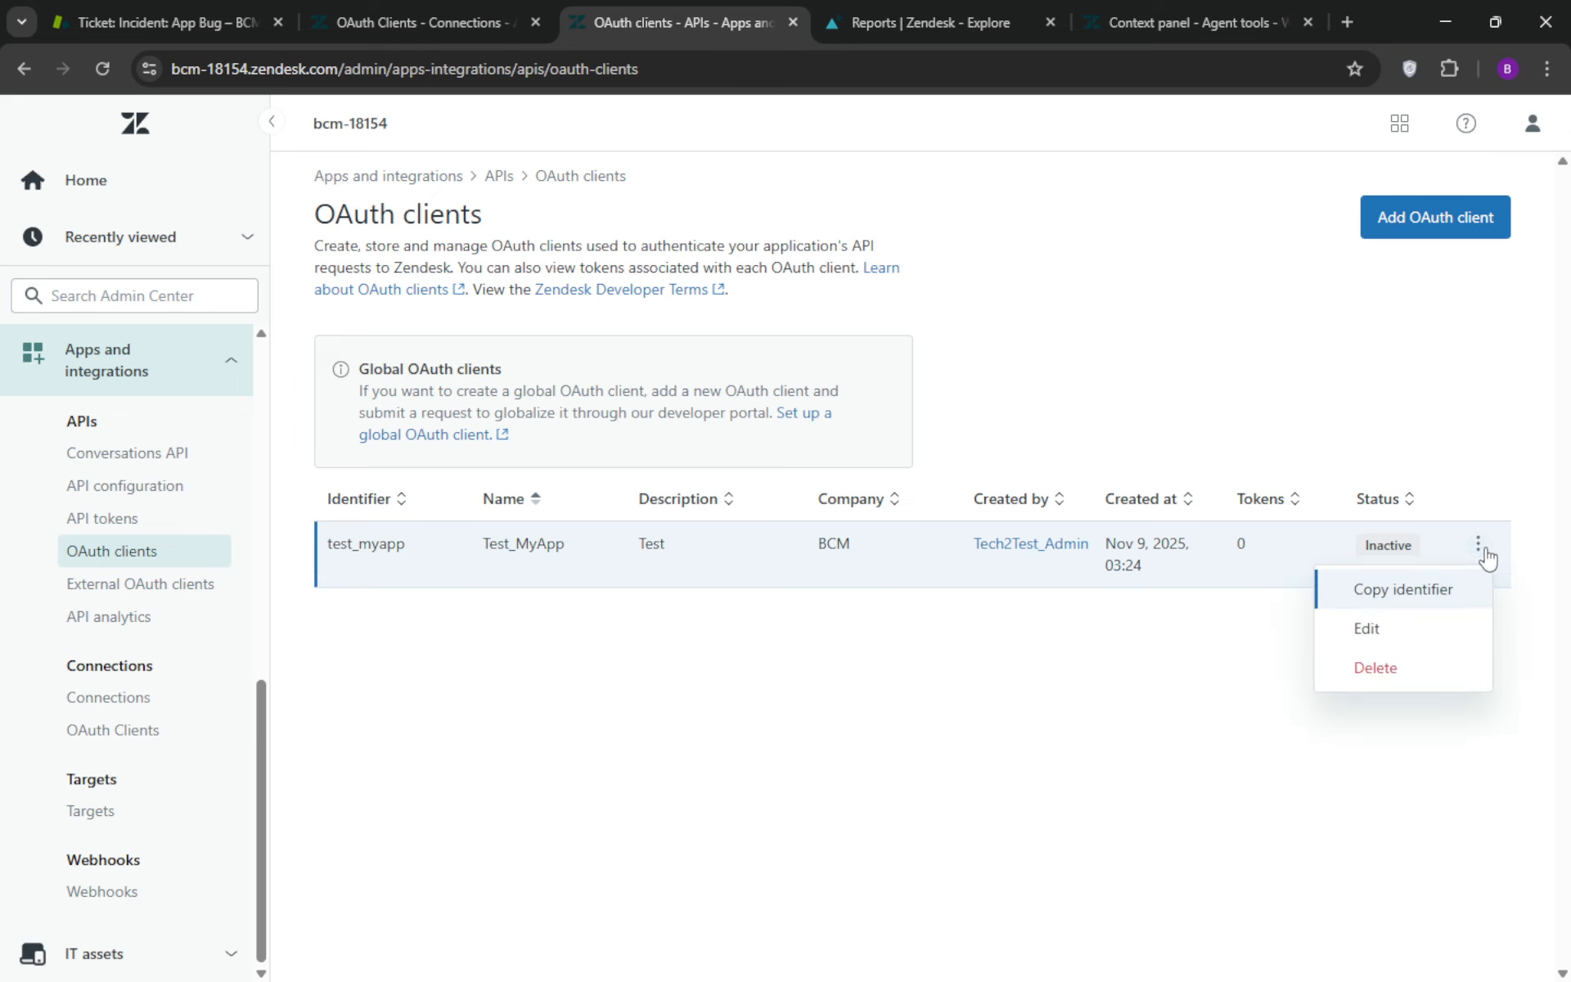
{"action": "left_click", "coordinate": [1368, 627]}
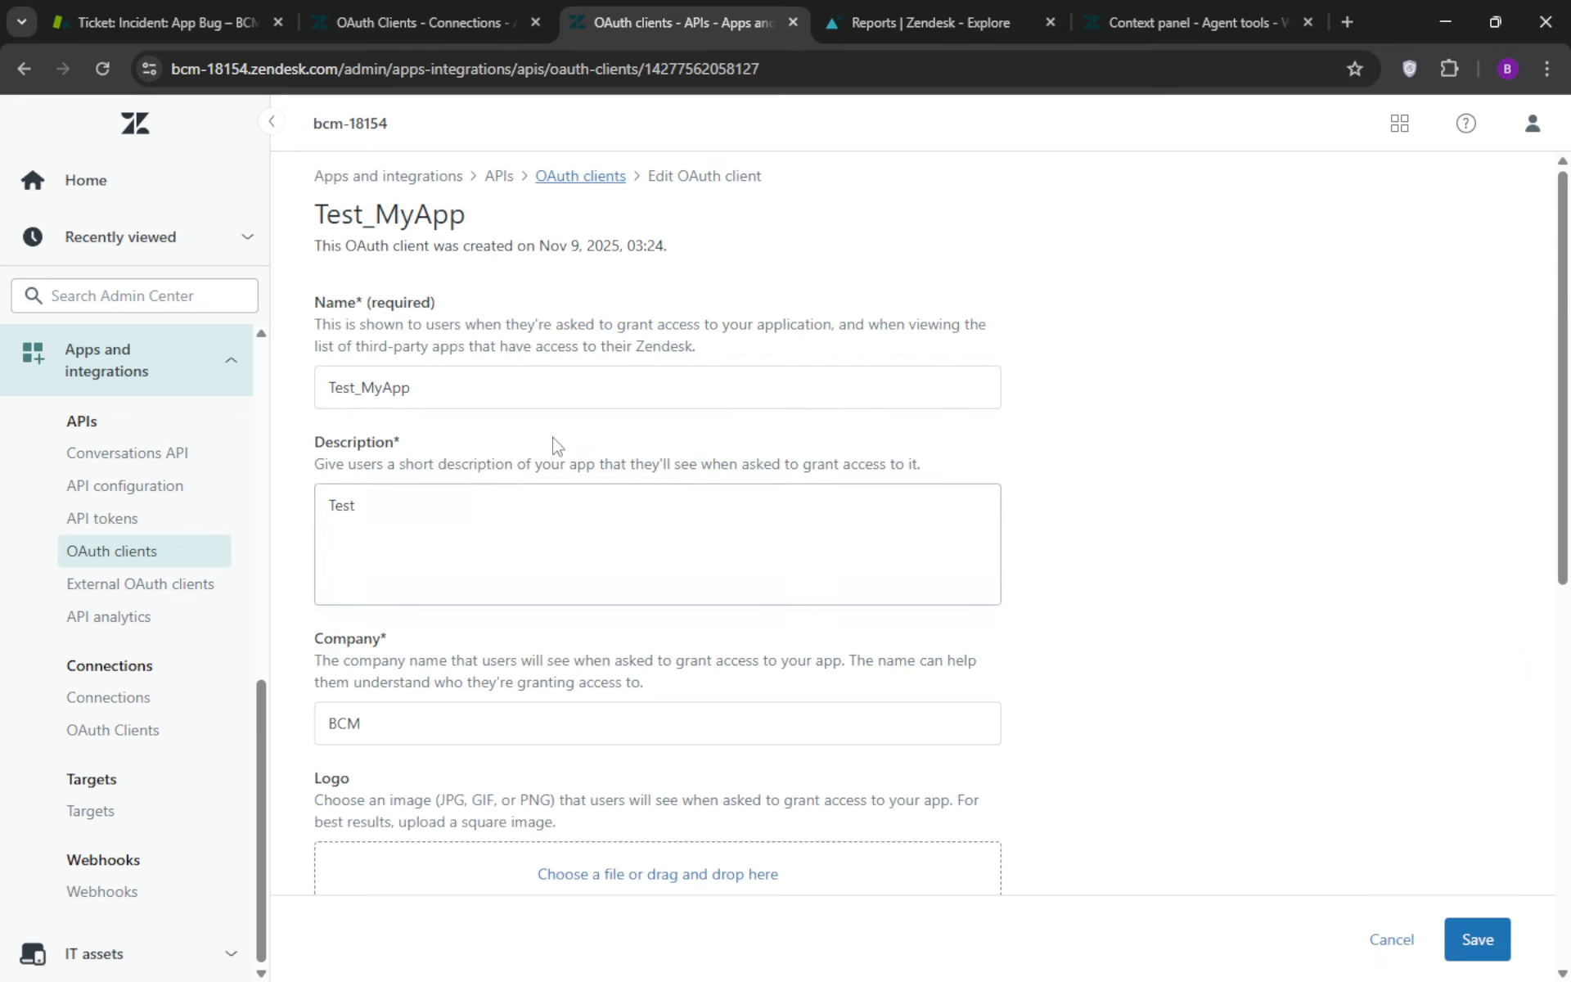
Review the Test_MyApp client's name, description, client kind and redirect URLs, and highlight its identifier
{"action": "left_click", "coordinate": [493, 387]}
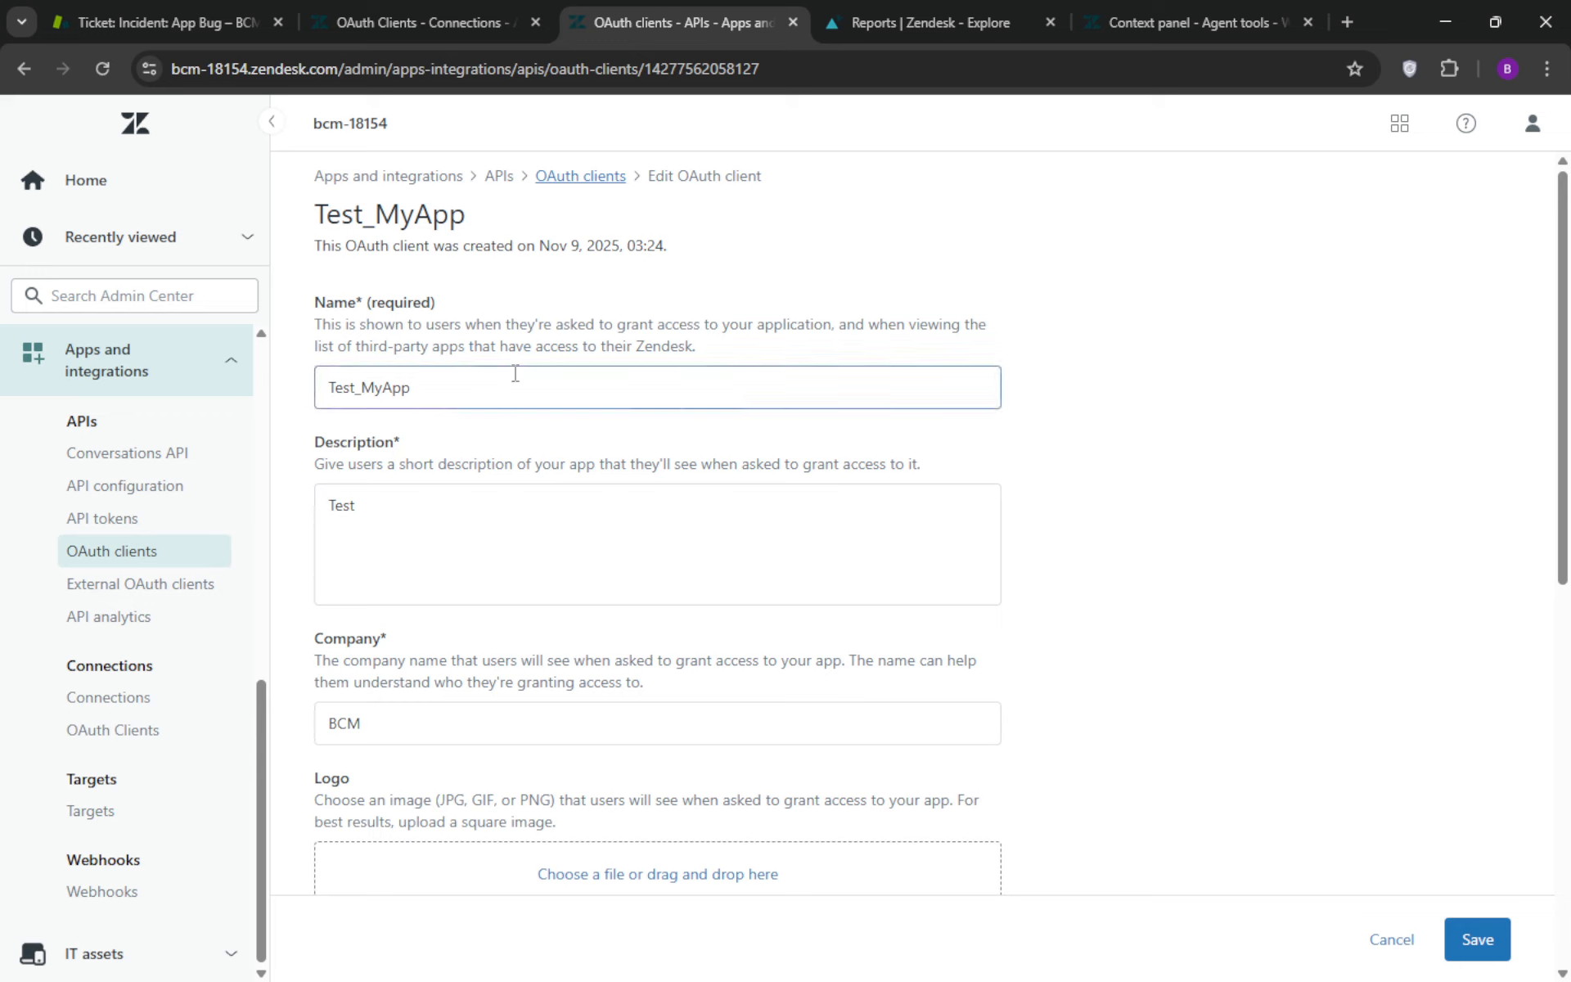
{"action": "left_click", "coordinate": [489, 387]}
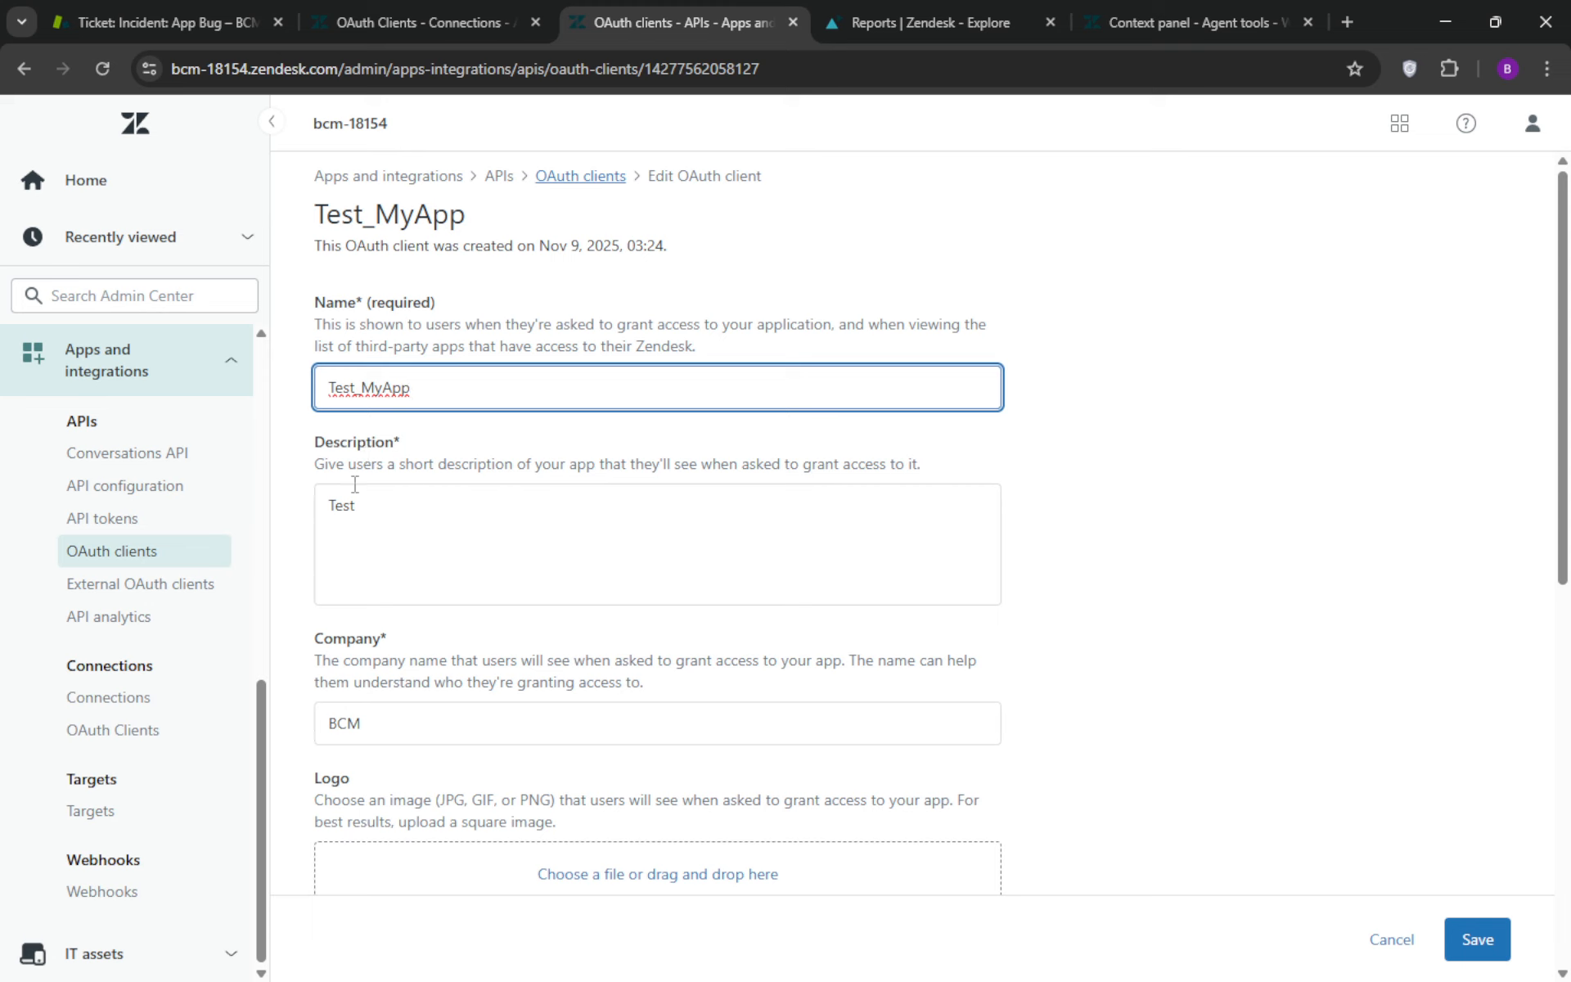
{"action": "left_click", "coordinate": [408, 505]}
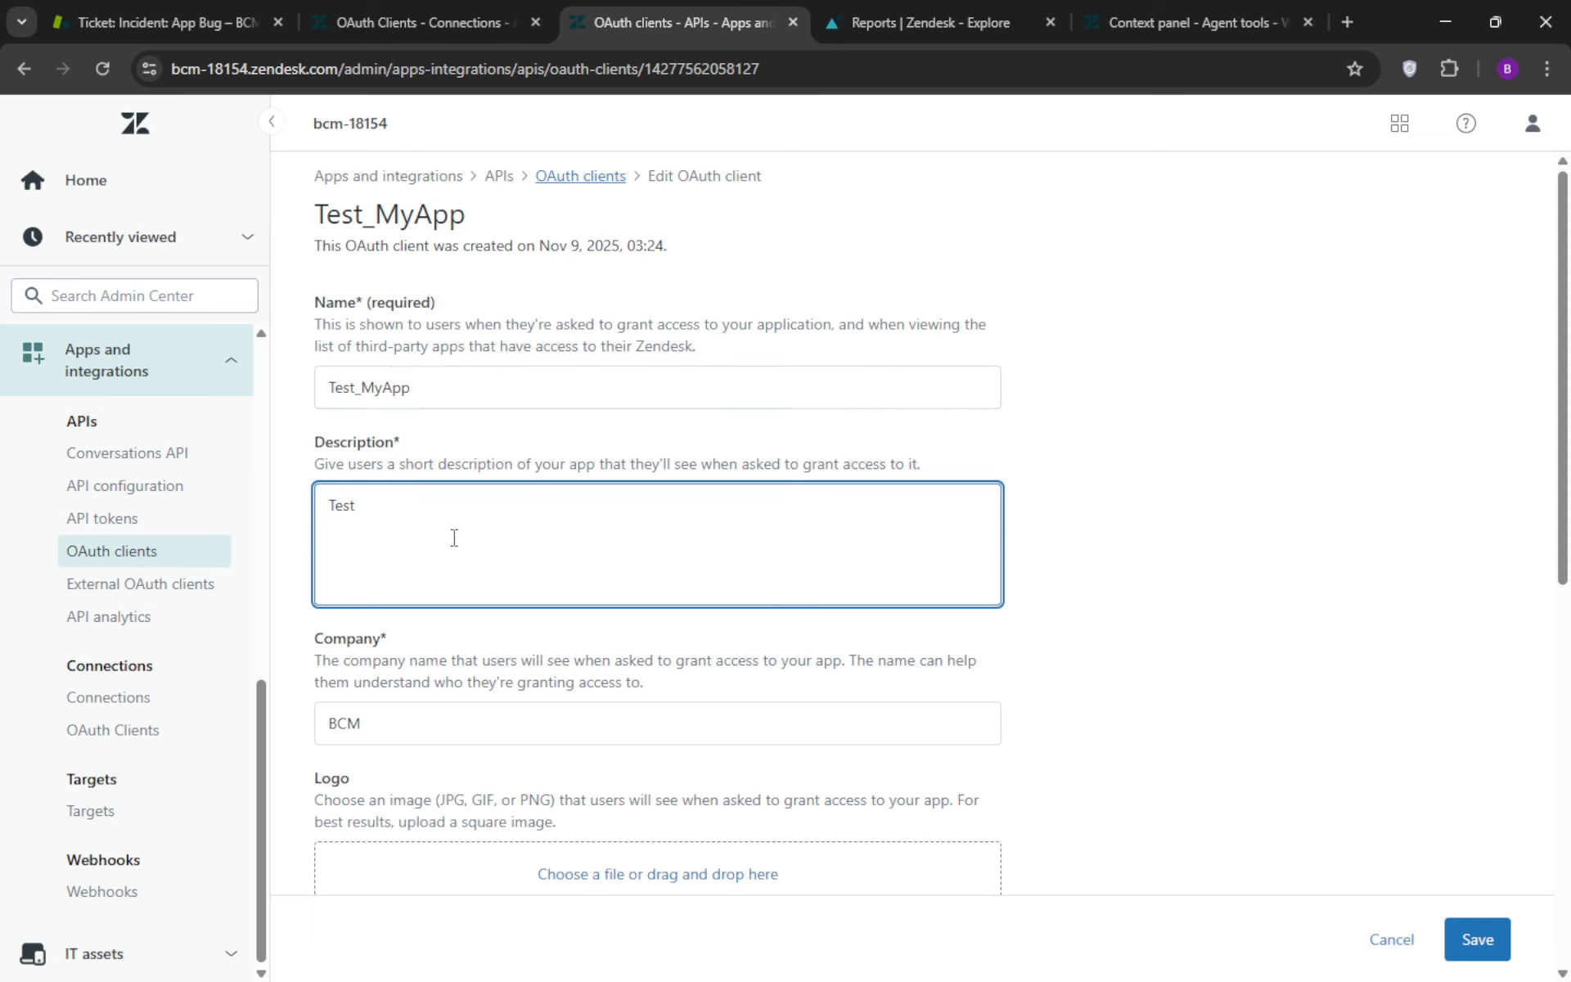
{"action": "scroll", "coordinate": [449, 537], "scroll_direction": "down", "scroll_amount": 3}
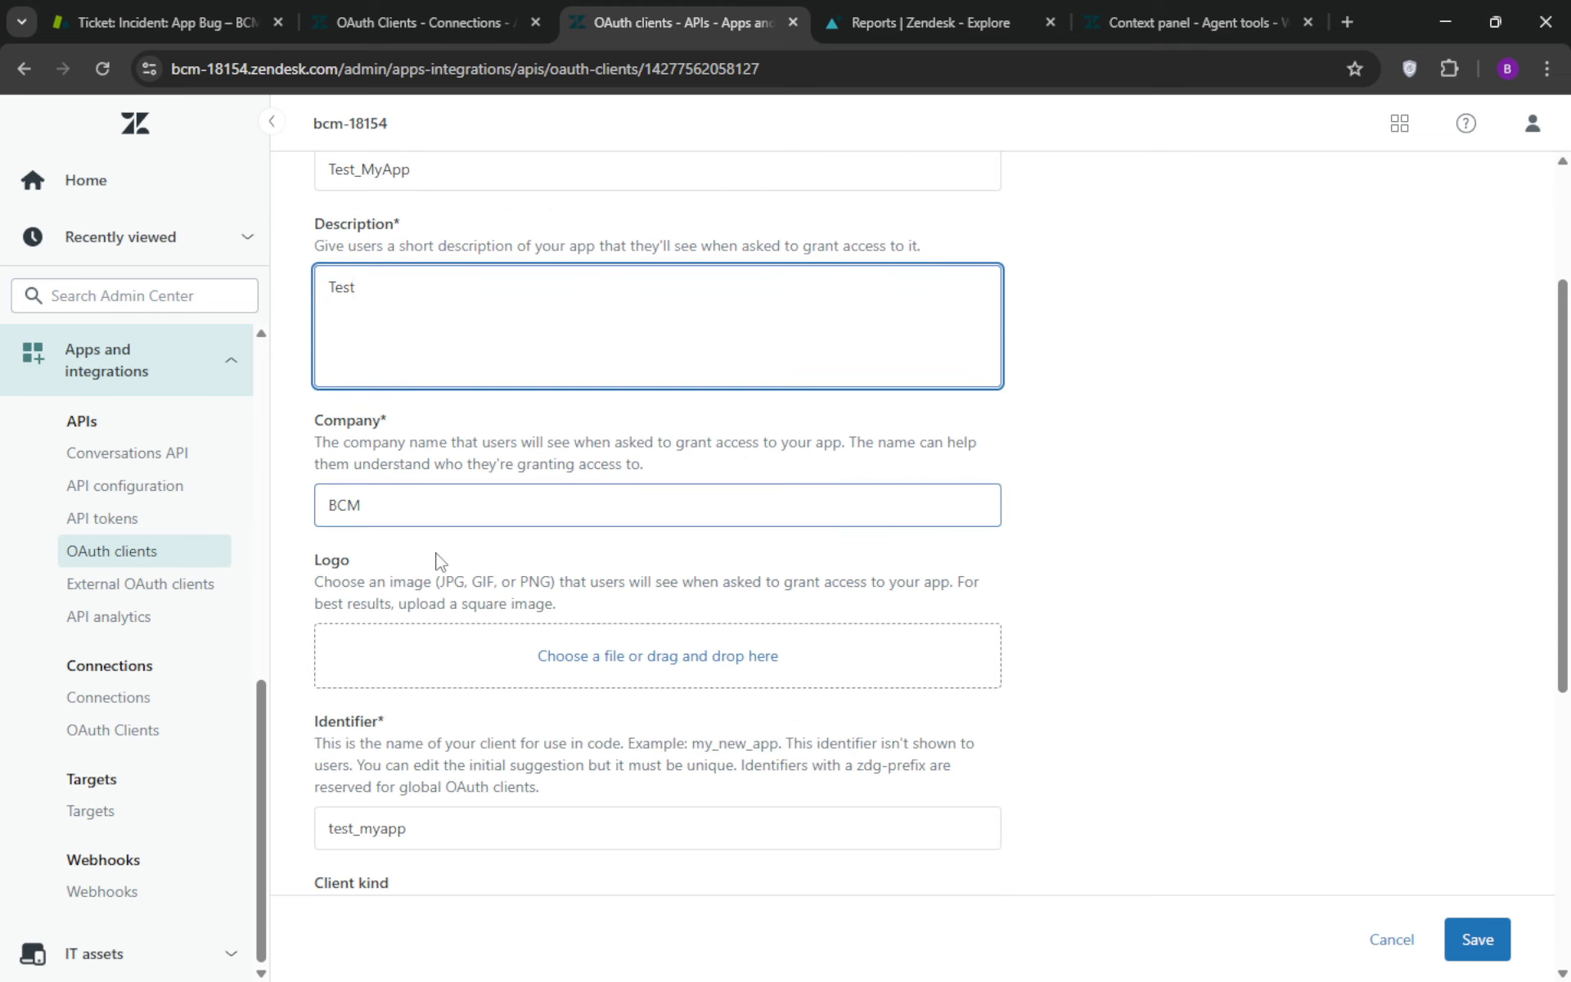
{"action": "scroll", "coordinate": [434, 556], "scroll_direction": "down", "scroll_amount": 5}
{"action": "scroll", "coordinate": [385, 544], "scroll_direction": "down", "scroll_amount": 1}
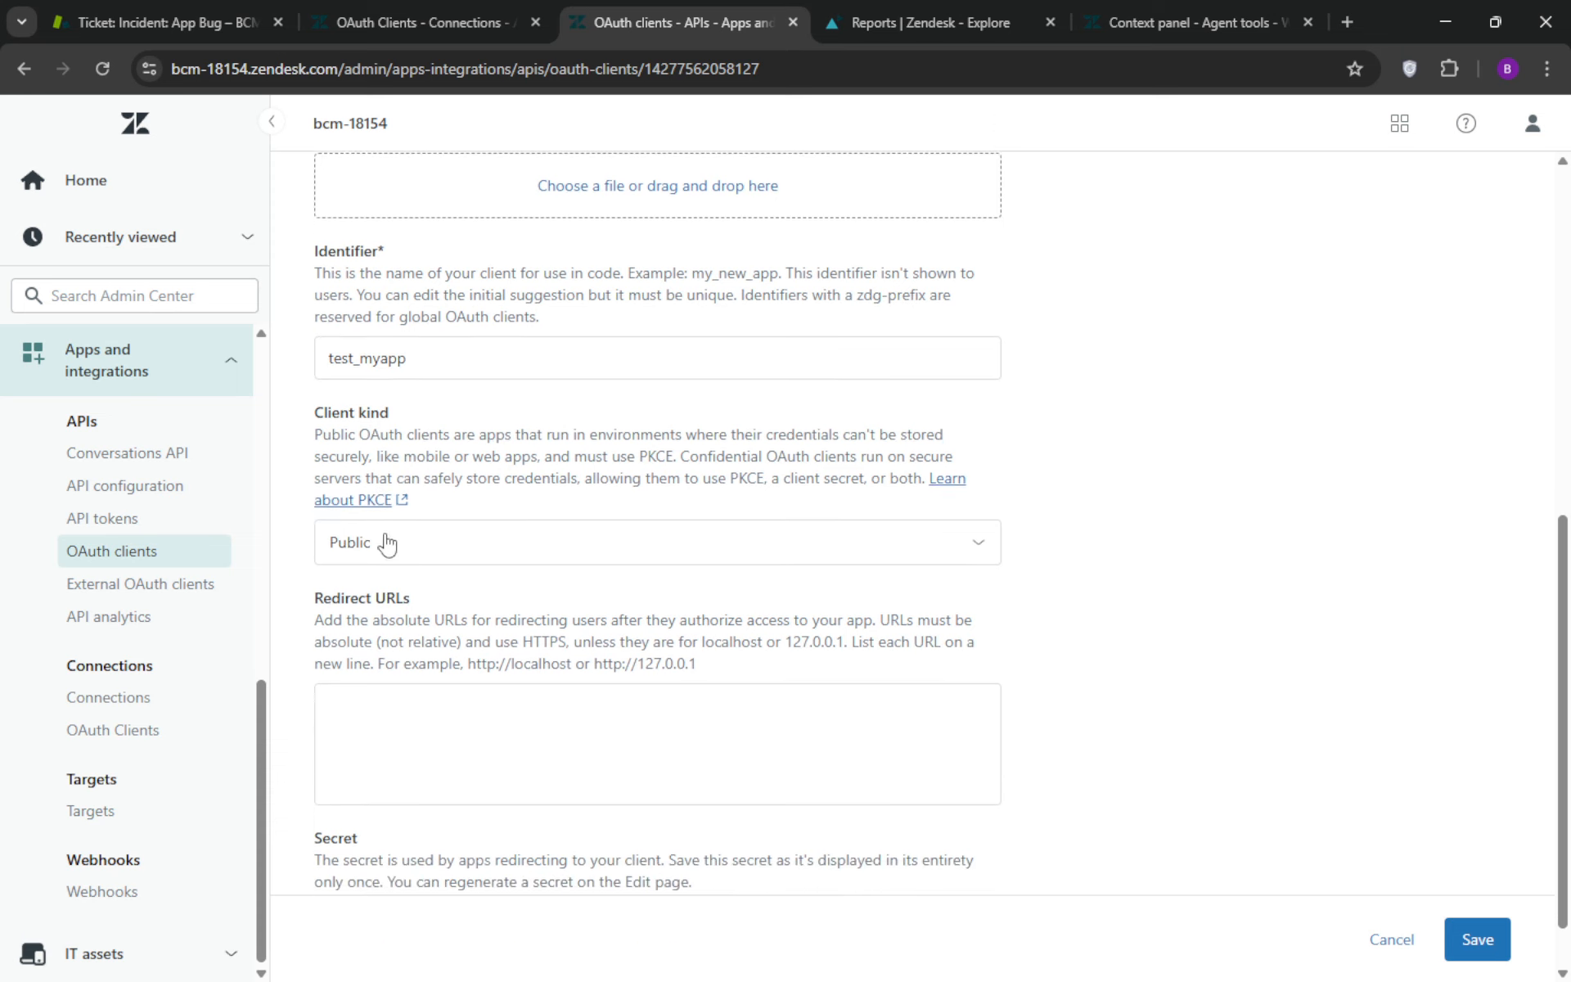
{"action": "left_click", "coordinate": [474, 294]}
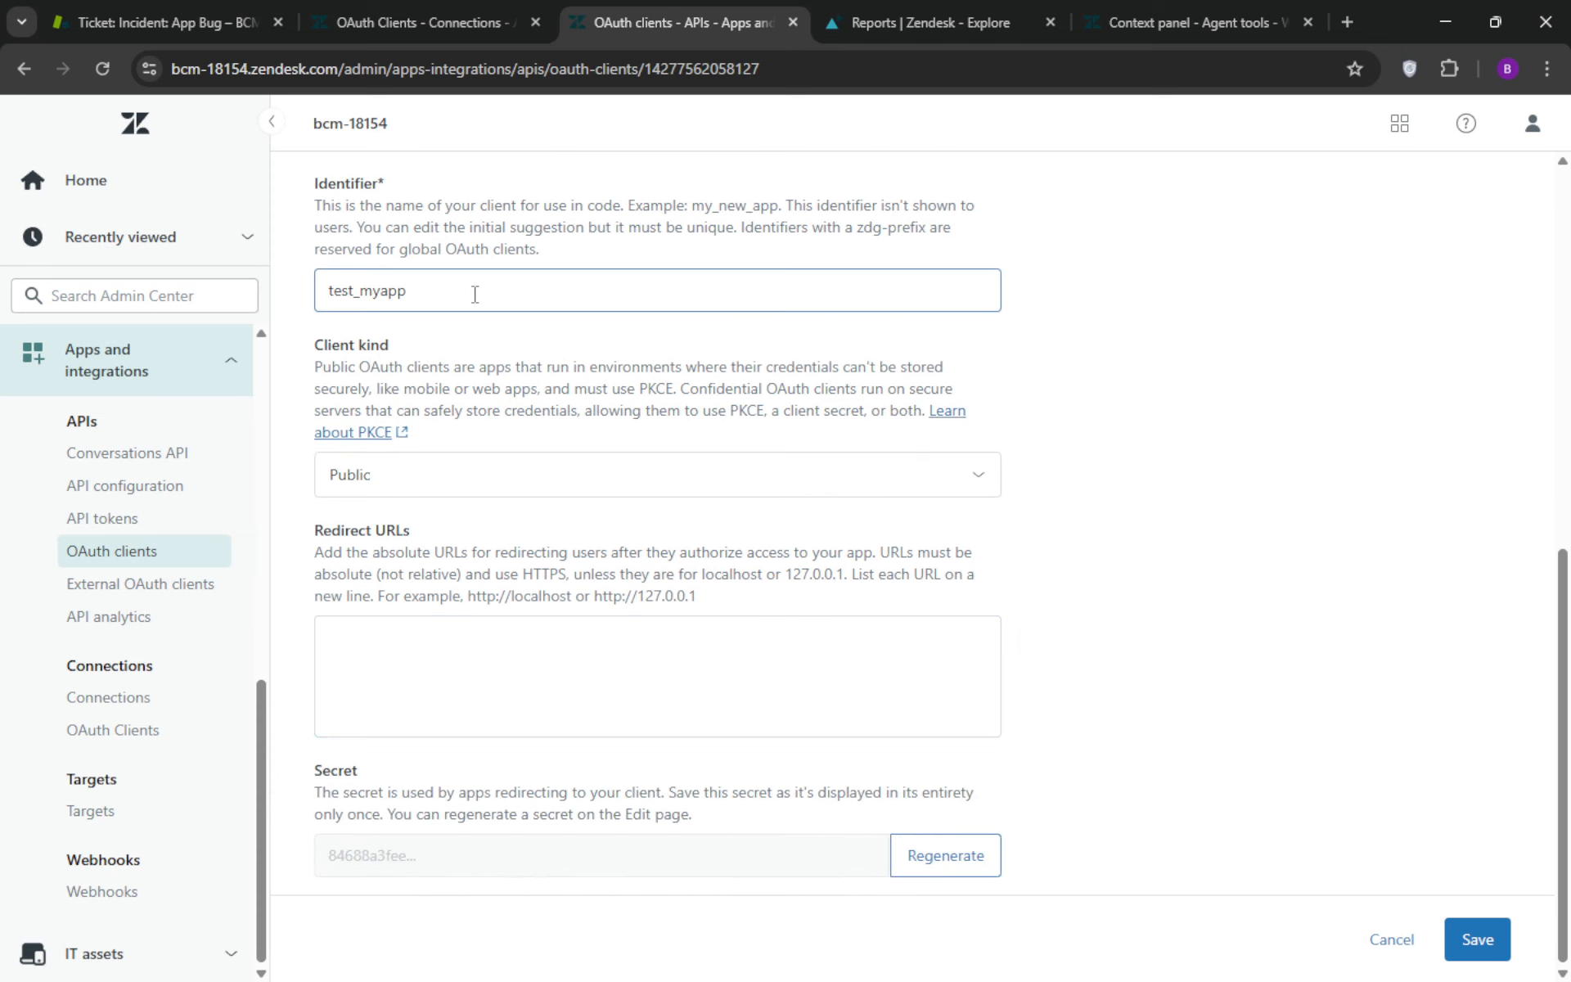
{"action": "left_click_drag", "start_coordinate": [474, 294], "coordinate": [335, 298]}
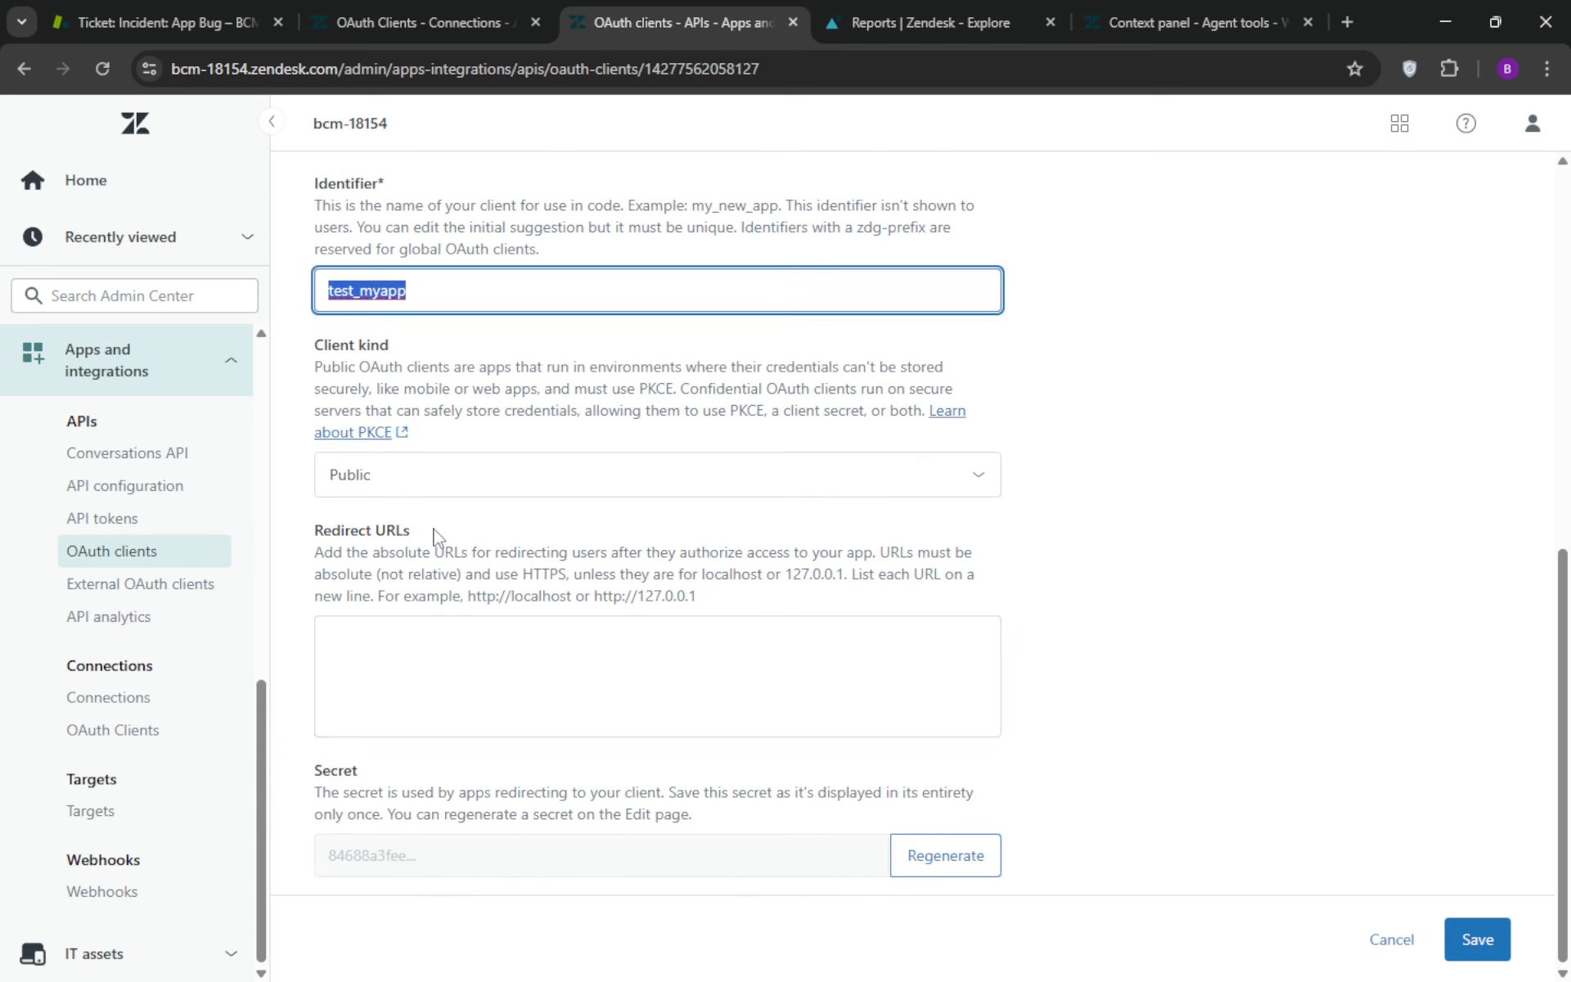
Regenerate the OAuth client's secret and select its full value
{"action": "left_click", "coordinate": [945, 858]}
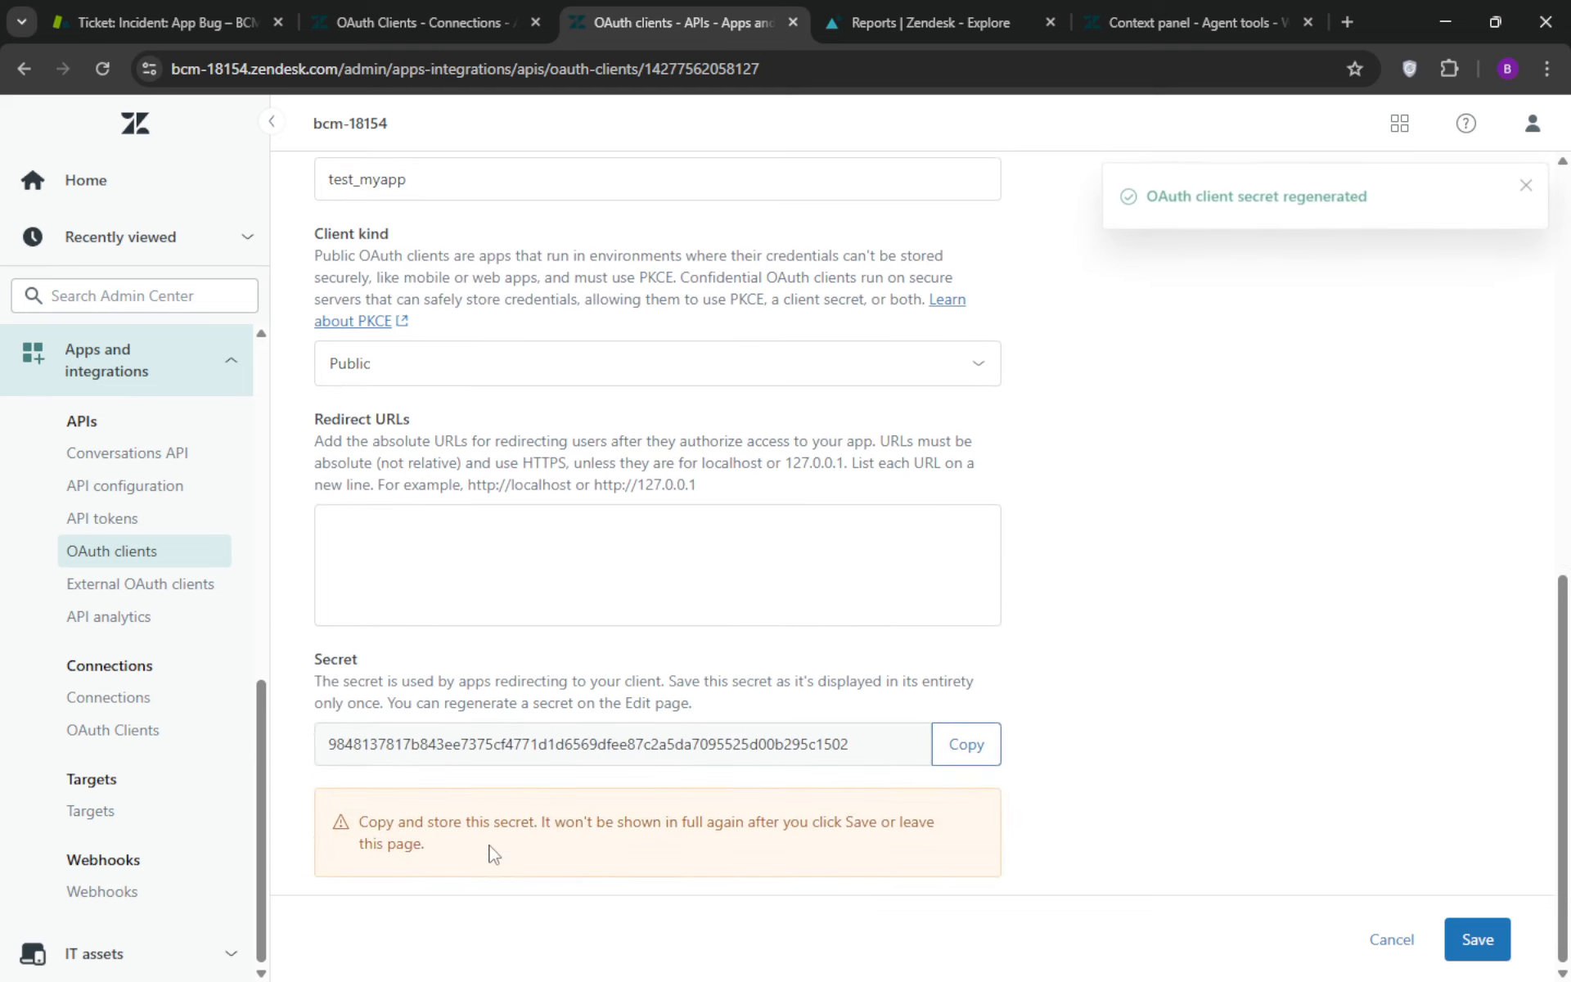
{"action": "double_click", "coordinate": [473, 753]}
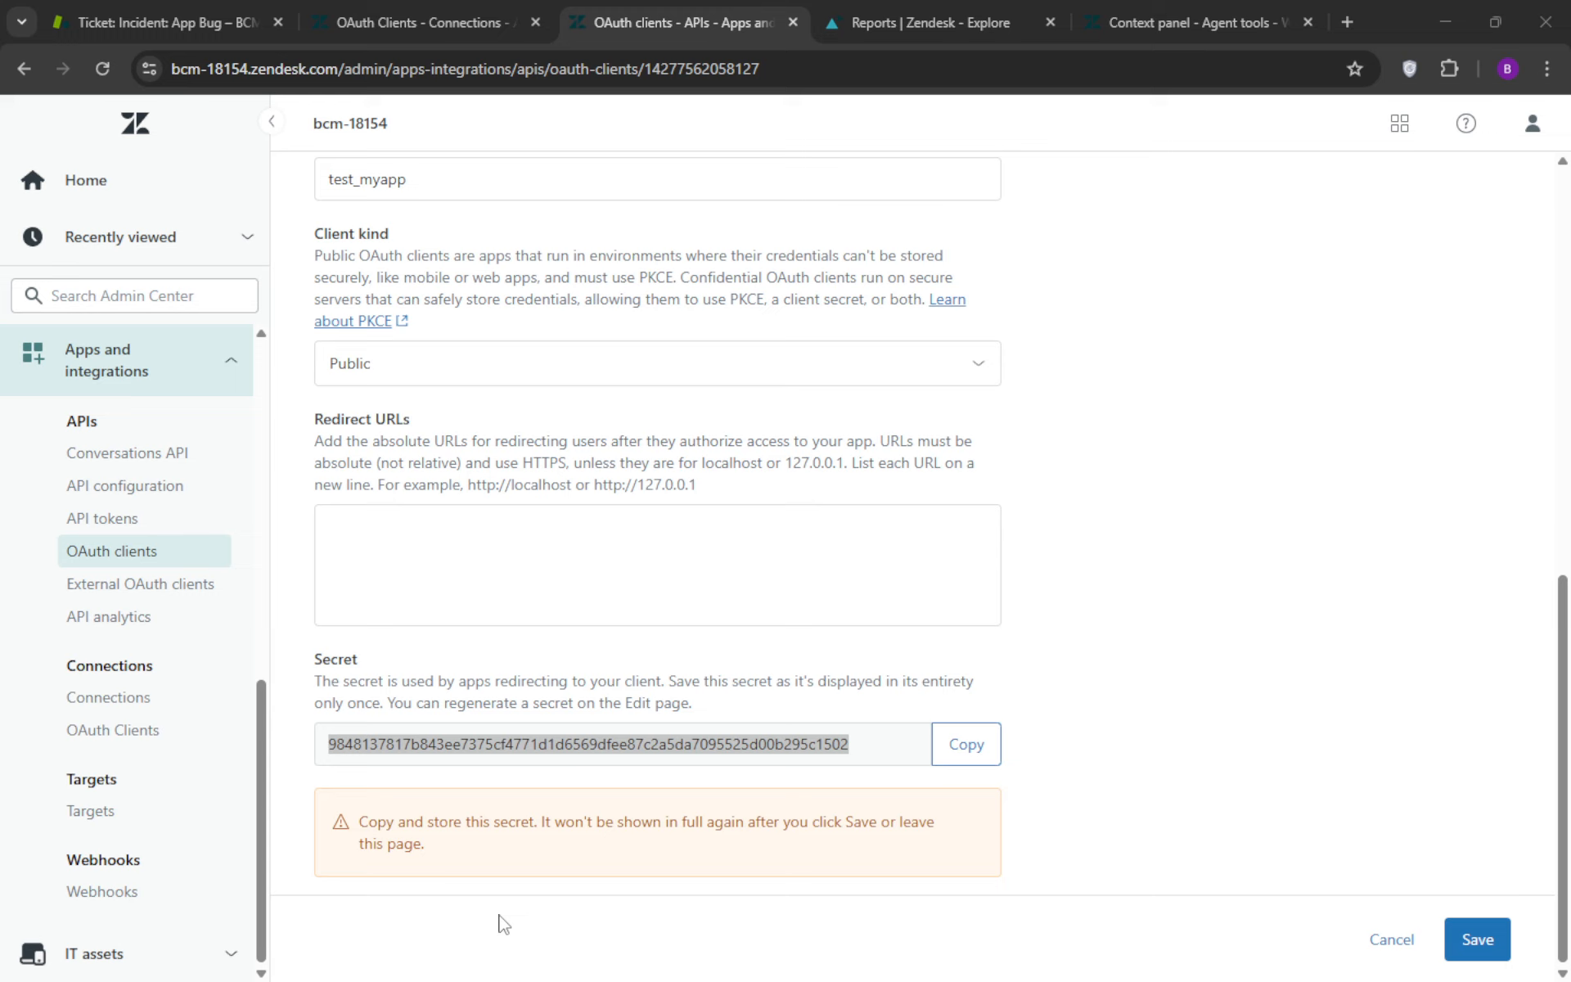
{"action": "left_click", "coordinate": [1272, 644]}
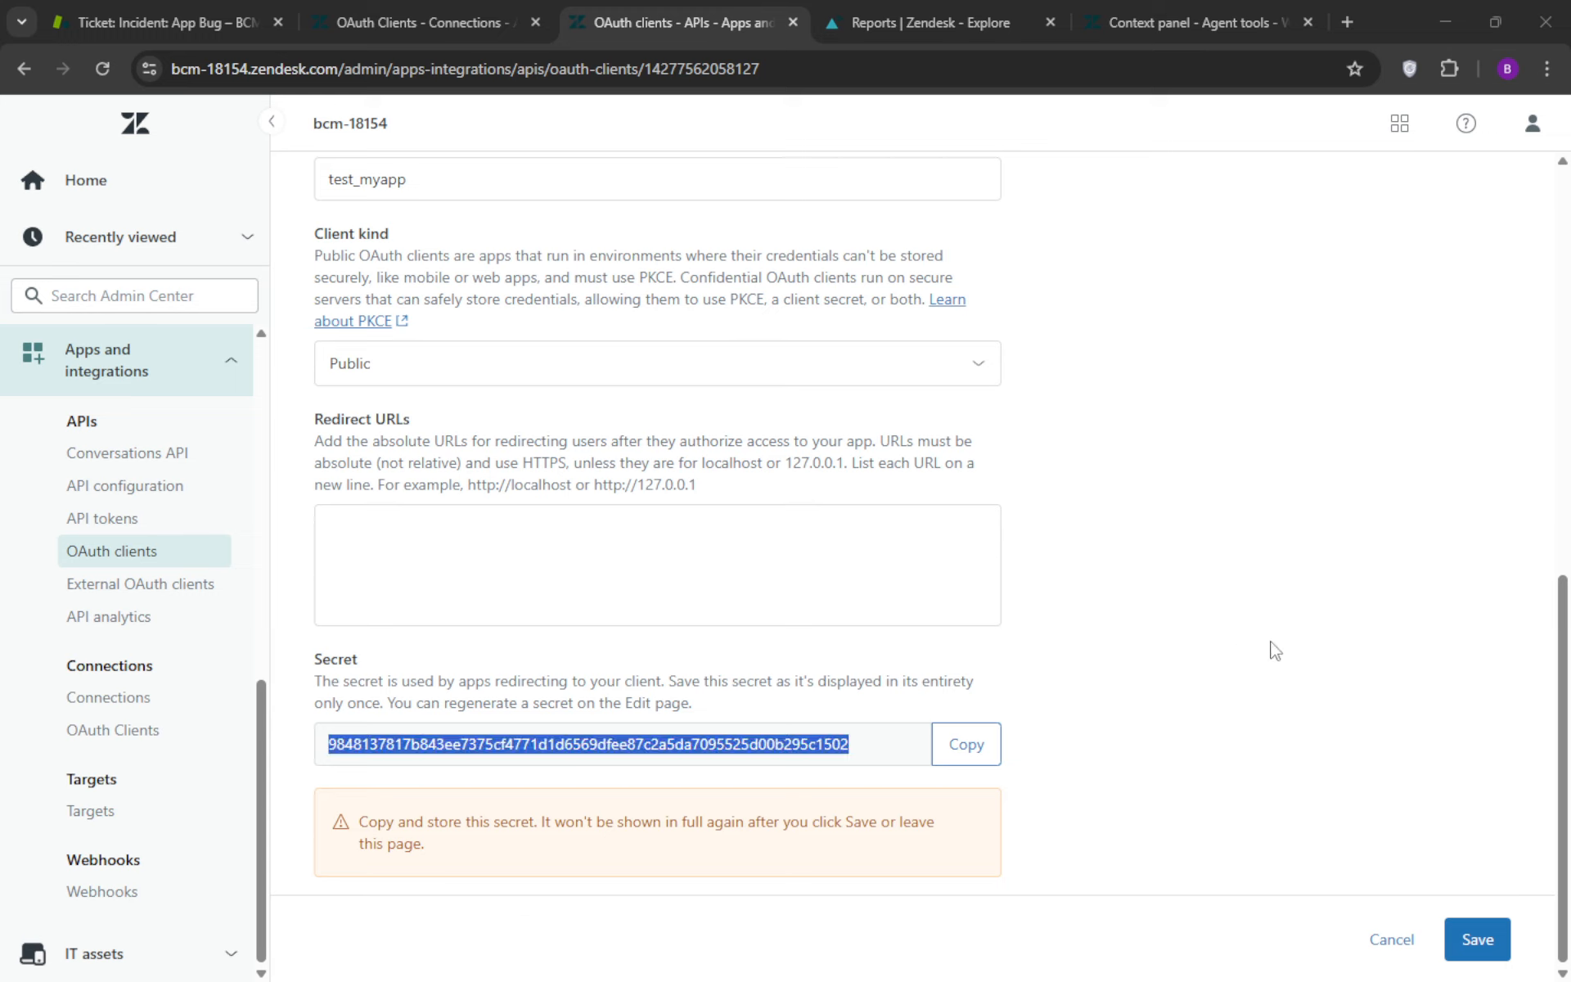
{"action": "left_click", "coordinate": [1487, 946]}
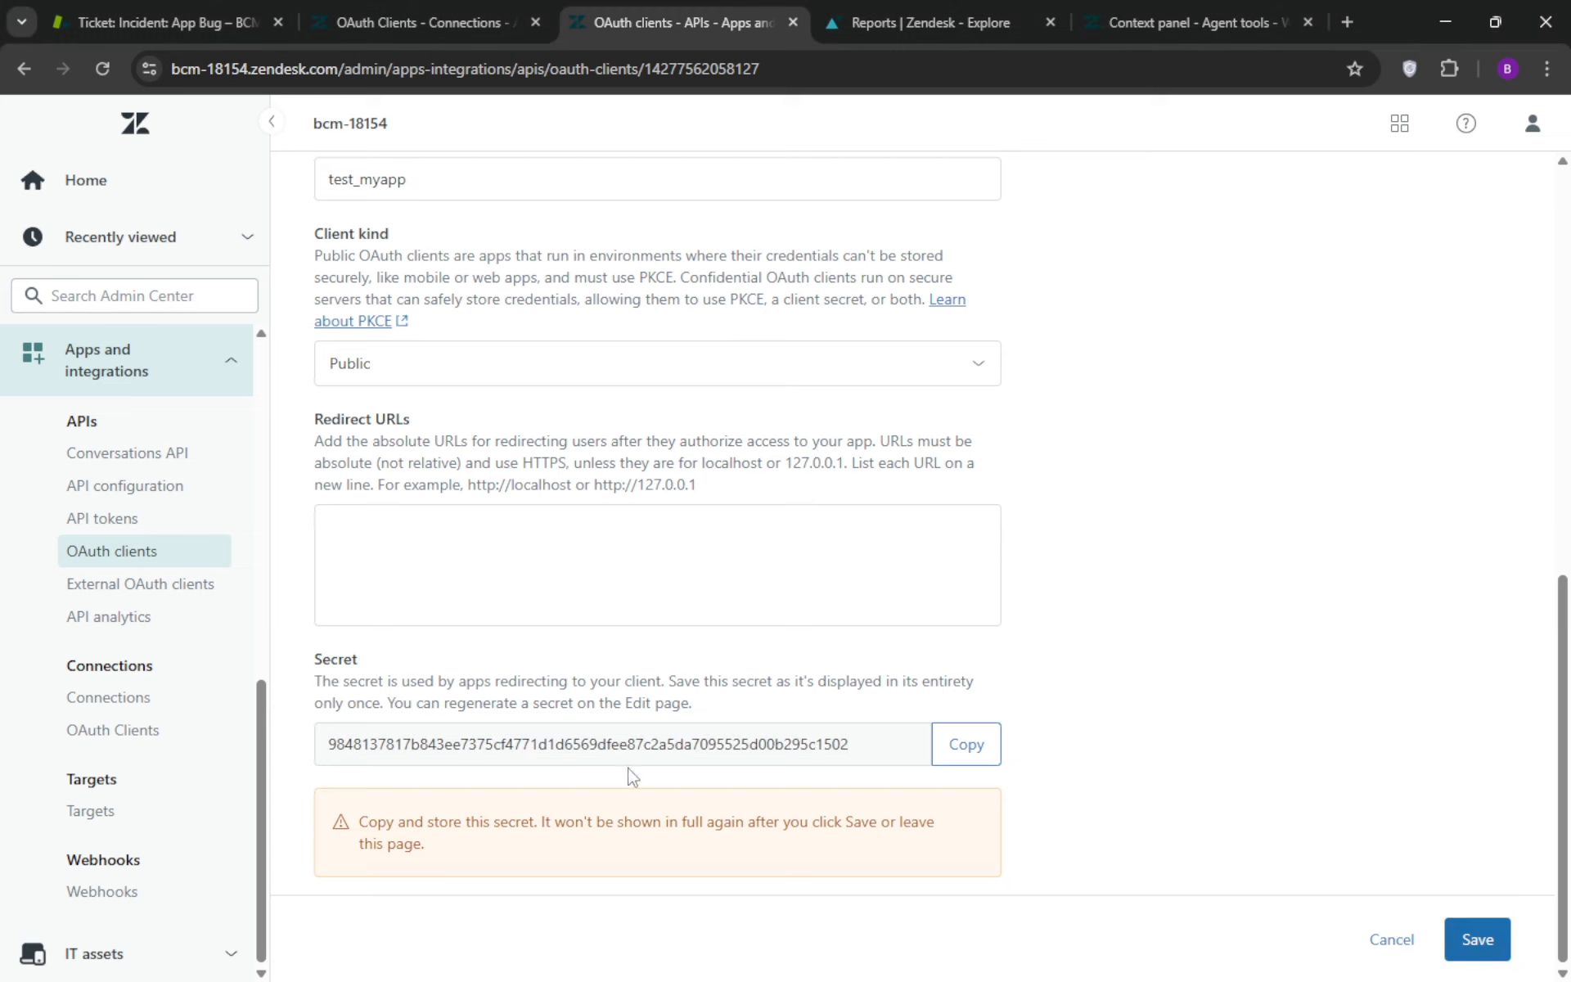
{"action": "left_click", "coordinate": [607, 748]}
Start a new OAuth client under Connections and paste the Zendesk authorization URL template as its Authorize URL
{"action": "left_click", "coordinate": [100, 741]}
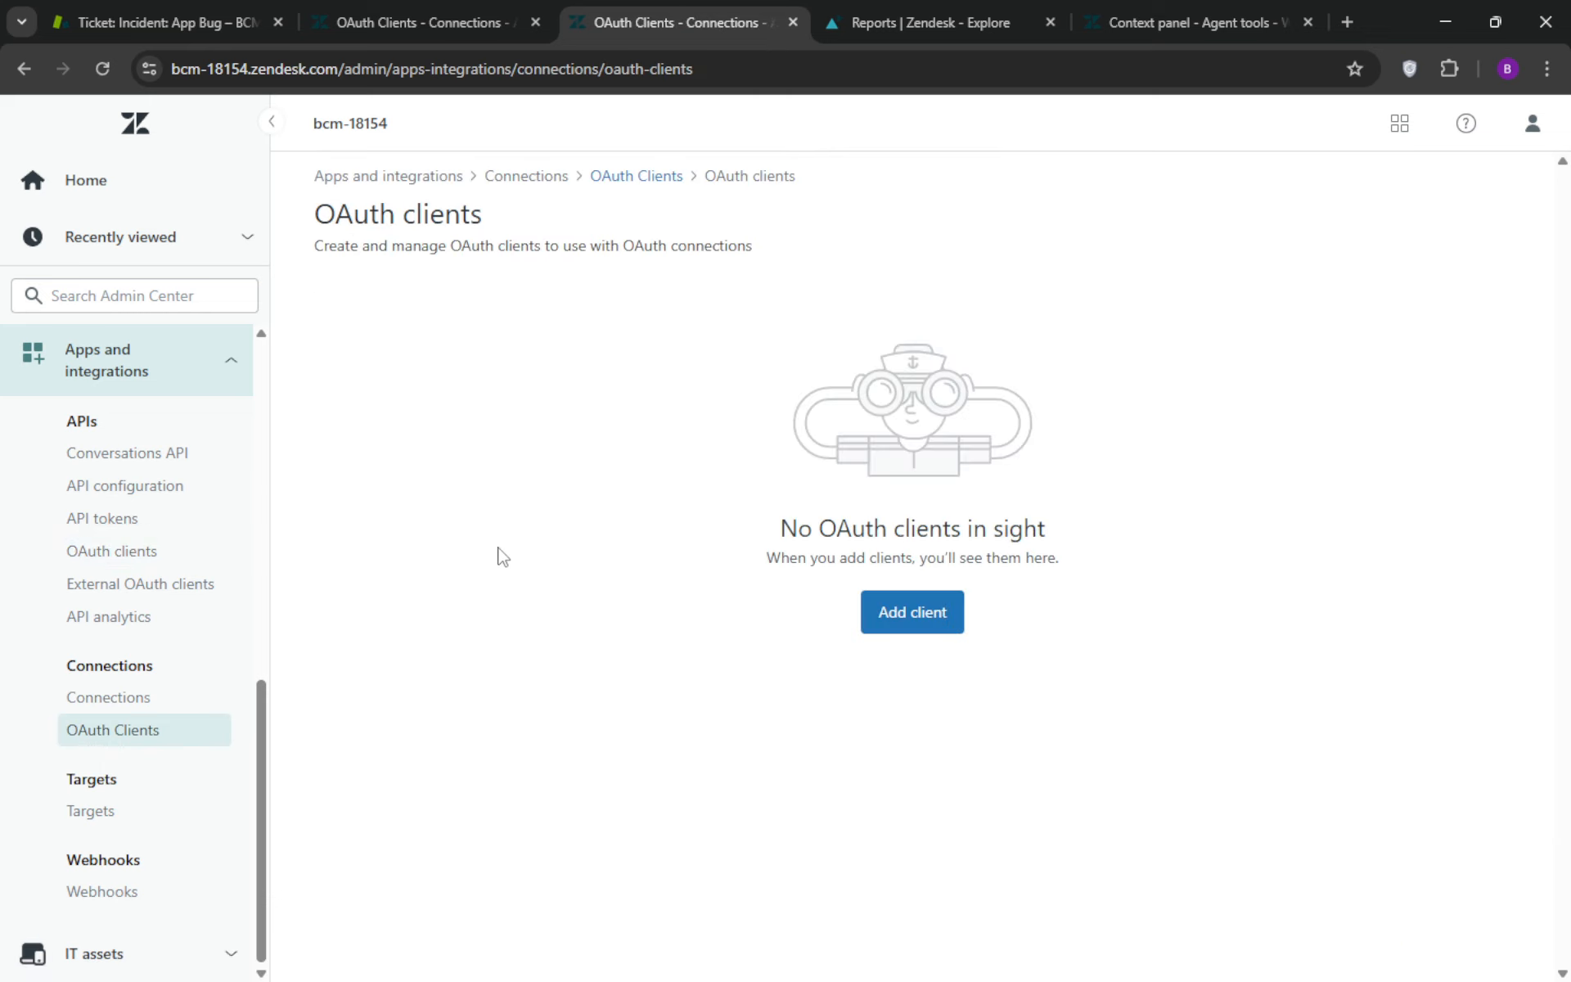
{"action": "left_click", "coordinate": [910, 620]}
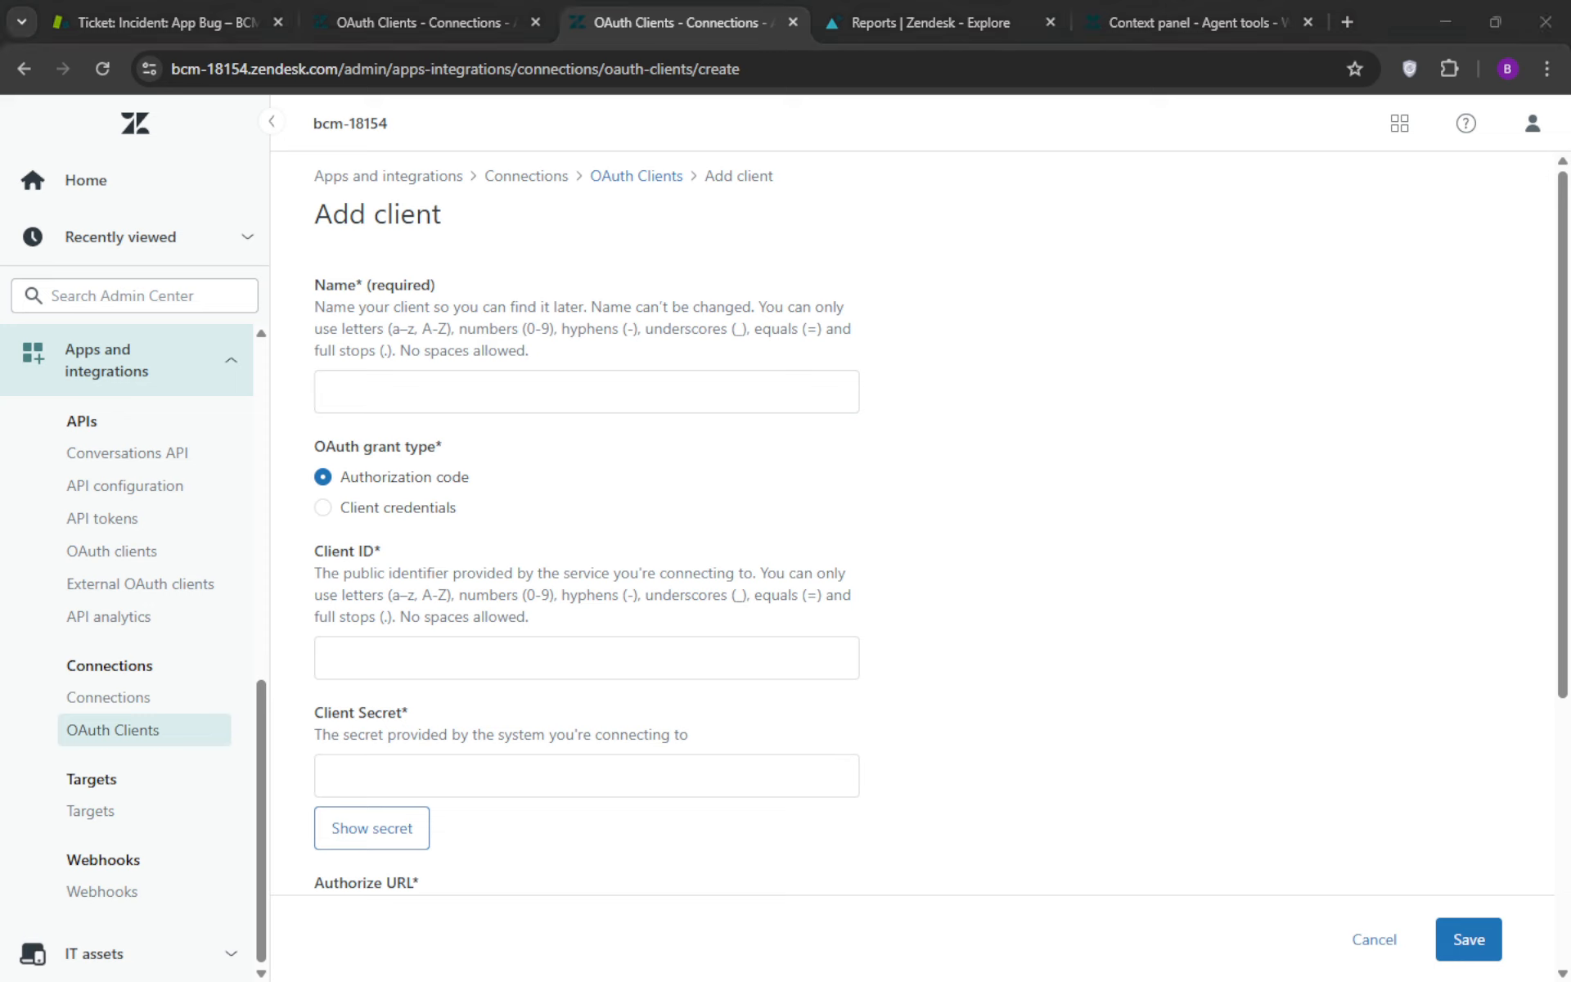
{"action": "scroll", "coordinate": [385, 680], "scroll_direction": "down", "scroll_amount": 3}
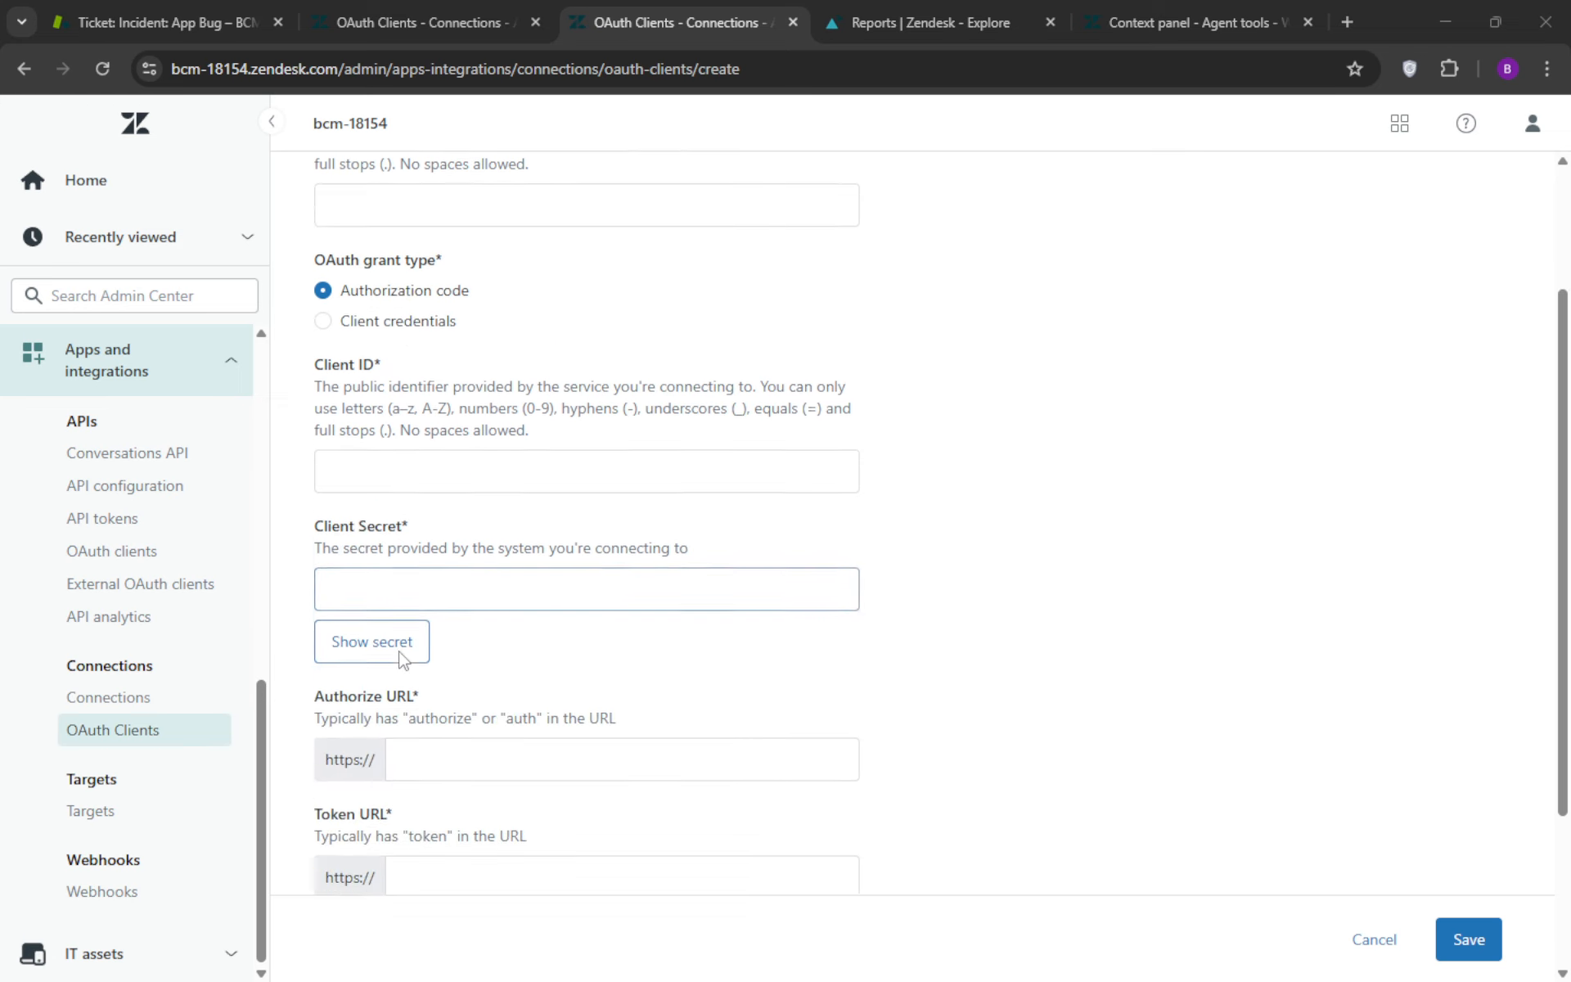
{"action": "scroll", "coordinate": [501, 624], "scroll_direction": "down", "scroll_amount": 3}
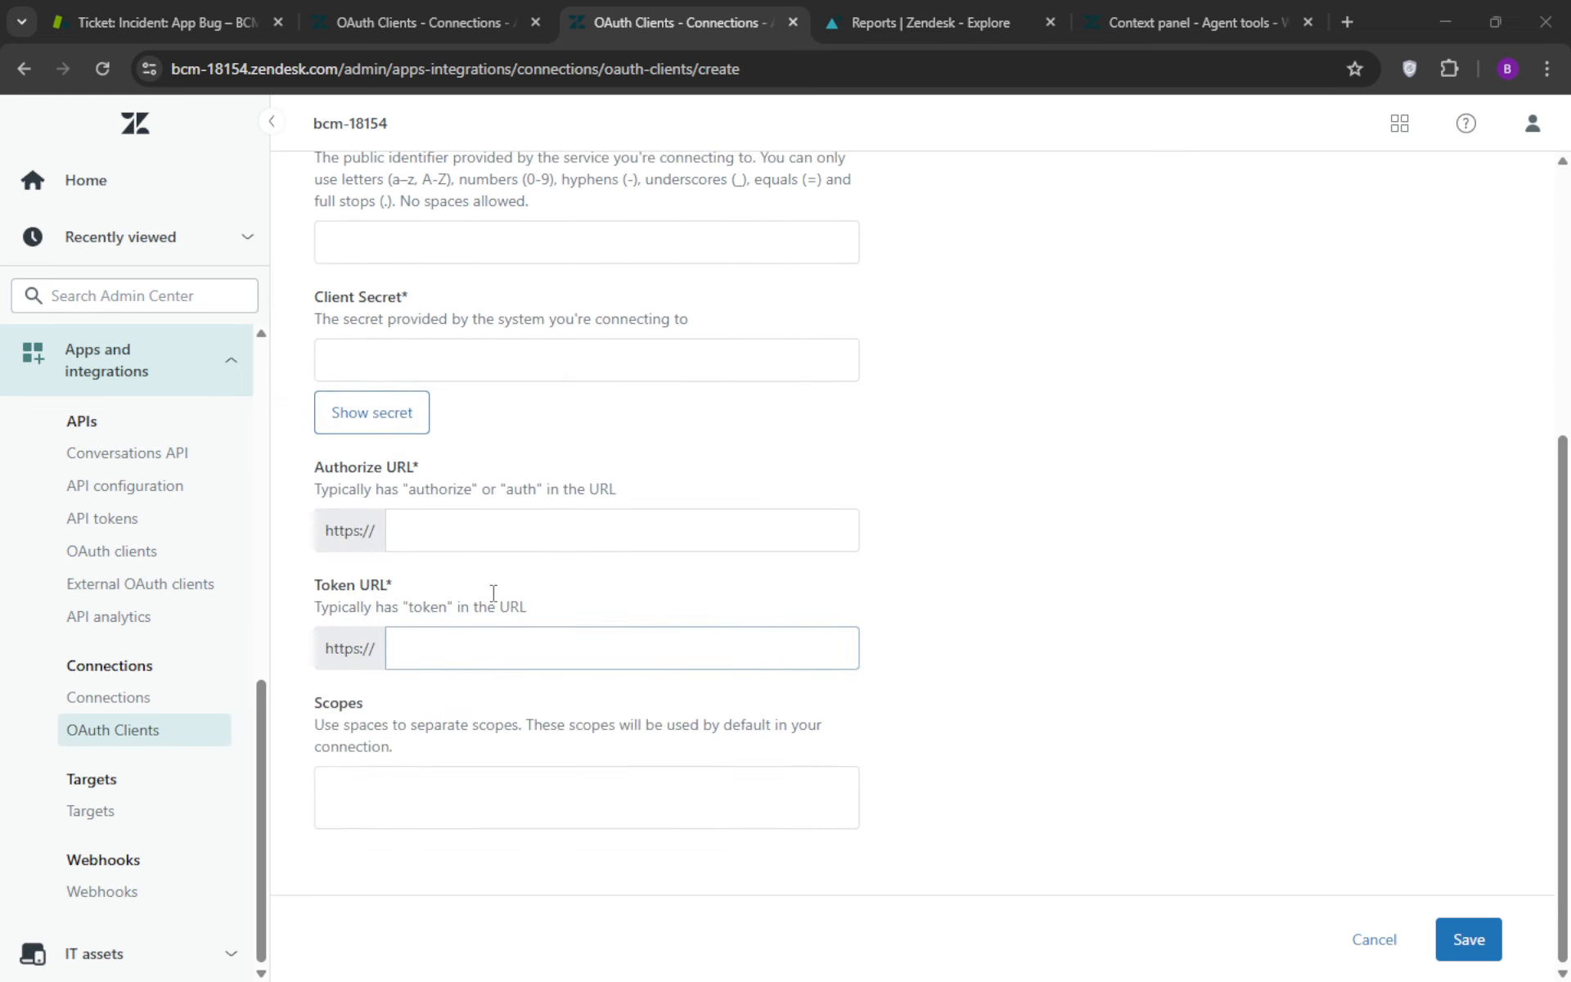
{"action": "left_click", "coordinate": [494, 531]}
{"action": "key", "text": "ctrl+v"}
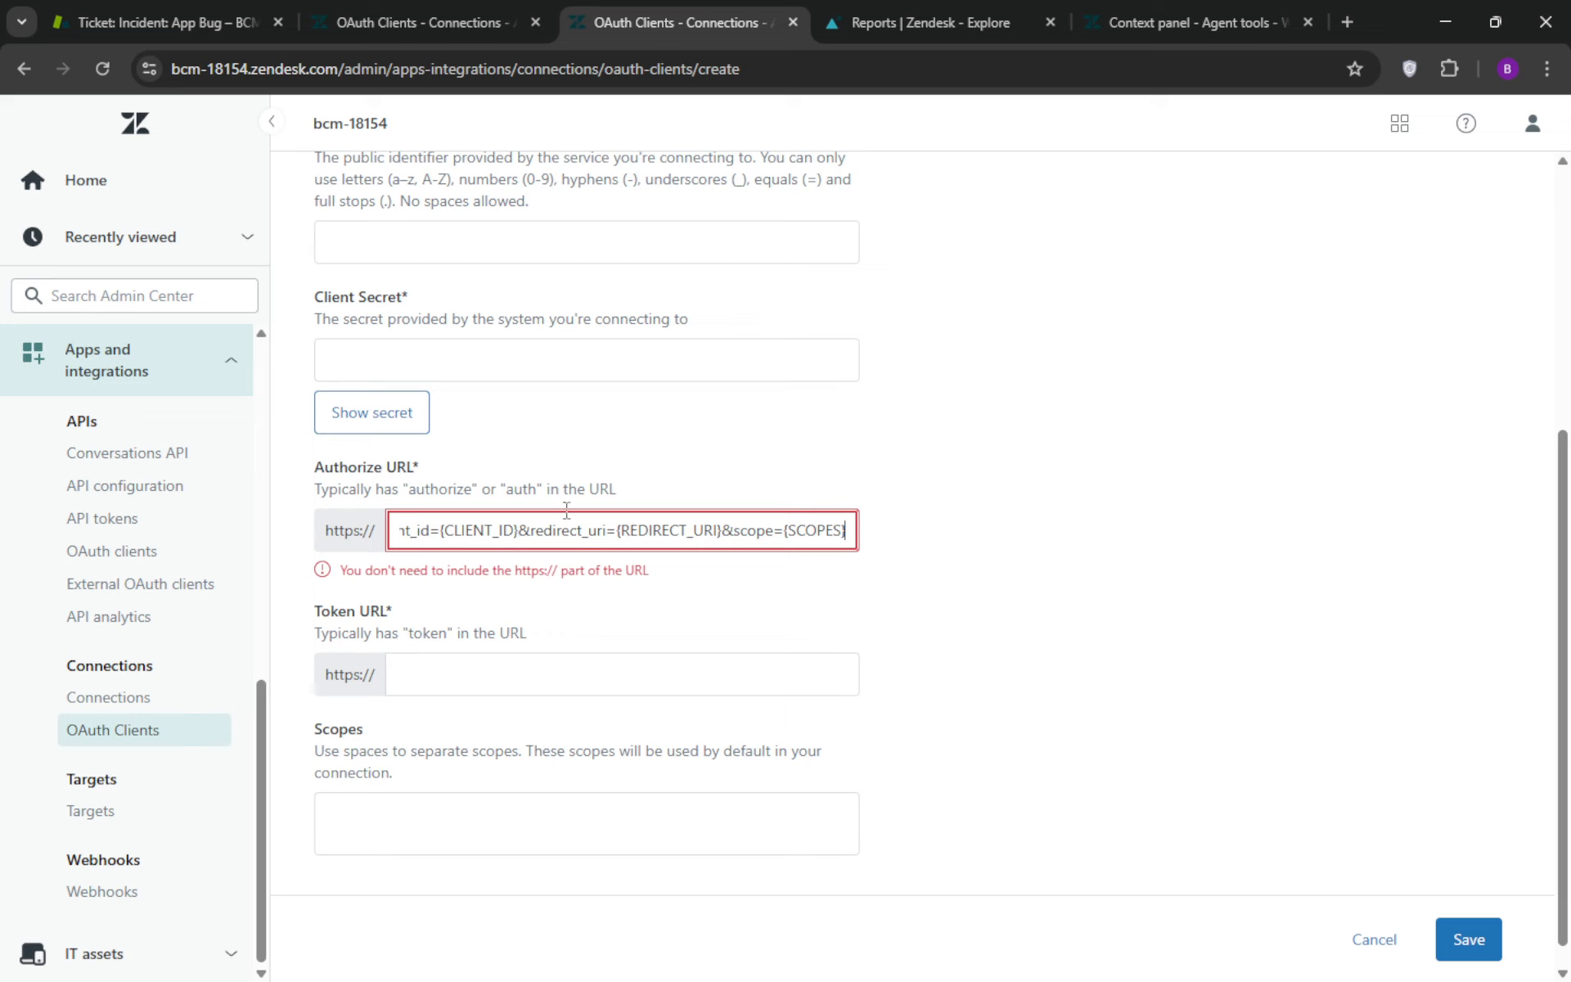
{"action": "key", "text": "Left"}
{"action": "key", "text": "Left"}
{"action": "key", "text": "Left"}
{"action": "key", "text": "Left"}
{"action": "key", "text": "Left"}
{"action": "key", "text": "Left"}
{"action": "key", "text": "Left"}
{"action": "key", "text": "Left"}
{"action": "key", "text": "Left"}
{"action": "key", "text": "Left"}
{"action": "key", "text": "Left"}
{"action": "key", "text": "Left"}
{"action": "key", "text": "Left"}
{"action": "key", "text": "Left"}
{"action": "key", "text": "Left"}
{"action": "key", "text": "Left"}
{"action": "key", "text": "Left"}
{"action": "key", "text": "Left"}
{"action": "key", "text": "Left"}
{"action": "key", "text": "Left"}
{"action": "key", "text": "Left"}
{"action": "key", "text": "Left"}
{"action": "key", "text": "Left"}
{"action": "key", "text": "Left"}
{"action": "key", "text": "Left"}
{"action": "key", "text": "Left"}
{"action": "key", "text": "Left"}
{"action": "key", "text": "Left"}
{"action": "key", "text": "Left"}
{"action": "key", "text": "Left"}
{"action": "key", "text": "Left"}
{"action": "key", "text": "Left"}
{"action": "key", "text": "Left"}
{"action": "key", "text": "Left"}
{"action": "key", "text": "Left"}
{"action": "key", "text": "Left"}
{"action": "key", "text": "Left"}
{"action": "key", "text": "Left"}
{"action": "key", "text": "Left"}
{"action": "key", "text": "Left"}
{"action": "key", "text": "Left"}
{"action": "key", "text": "Left"}
{"action": "key", "text": "Left"}
{"action": "key", "text": "Left"}
{"action": "key", "text": "Left"}
{"action": "key", "text": "Left"}
{"action": "key", "text": "Left"}
{"action": "key", "text": "Left"}
{"action": "key", "text": "Left"}
{"action": "key", "text": "Left"}
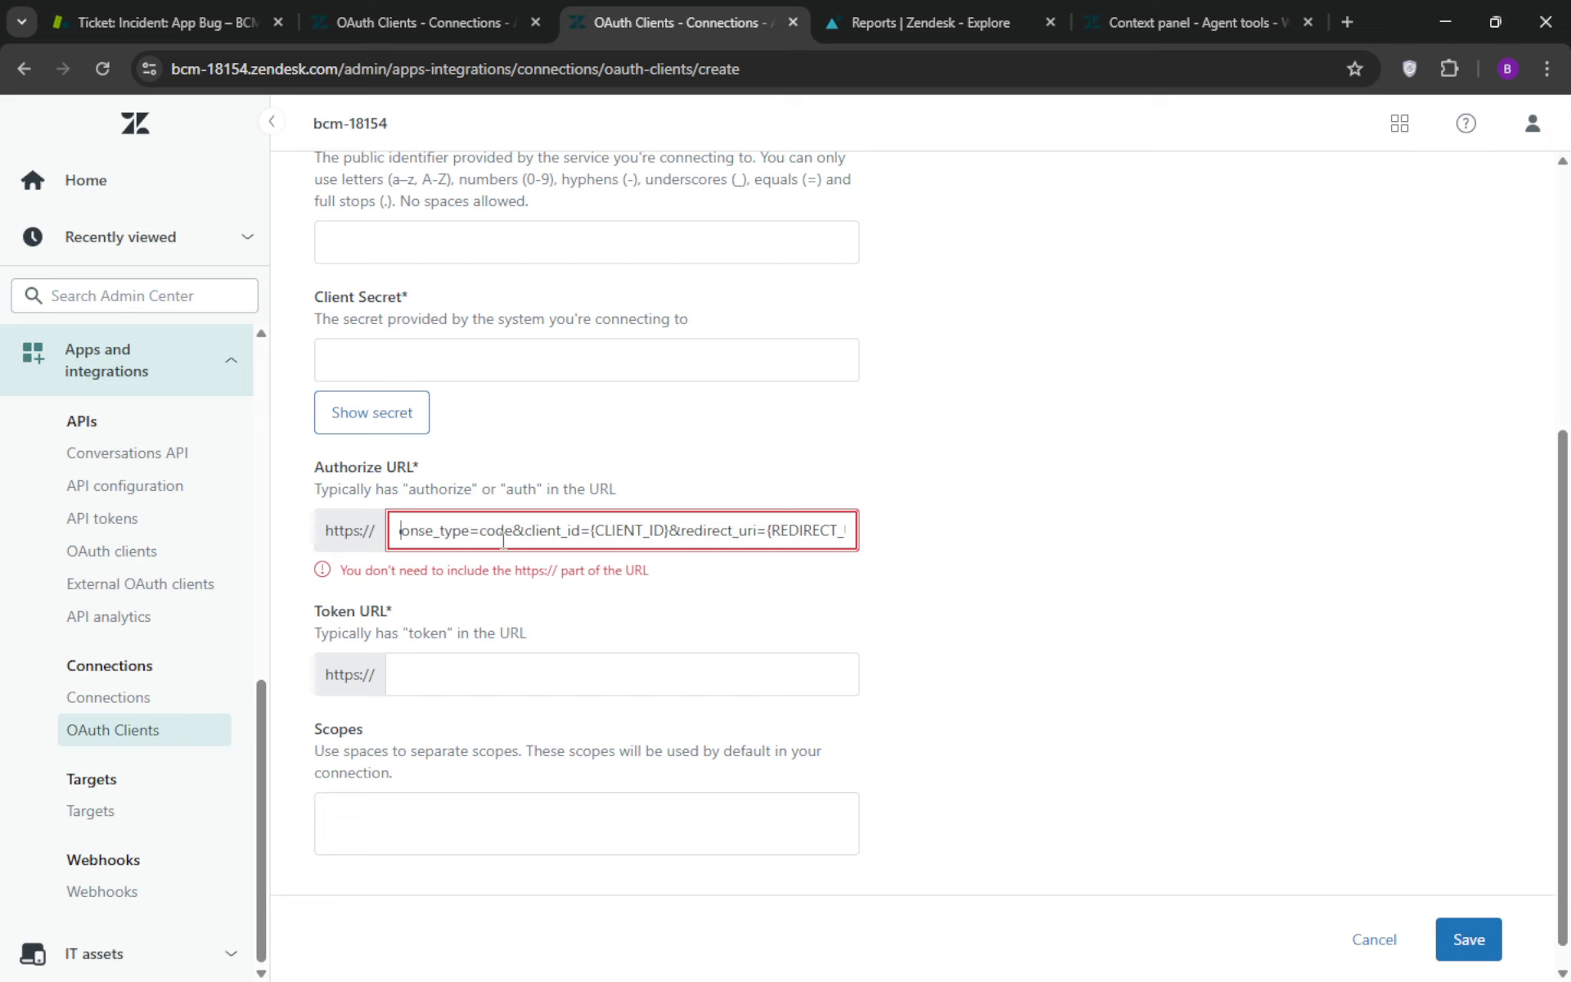
{"action": "key", "text": "Left"}
{"action": "key", "text": "Left"}
{"action": "key", "text": "Left"}
{"action": "key", "text": "Left"}
{"action": "key", "text": "Left"}
{"action": "key", "text": "Left"}
{"action": "key", "text": "Left"}
{"action": "key", "text": "Left"}
{"action": "key", "text": "Left"}
{"action": "key", "text": "Left"}
{"action": "key", "text": "Left"}
{"action": "key", "text": "Left"}
{"action": "key", "text": "Left"}
{"action": "key", "text": "Left"}
{"action": "key", "text": "Left"}
{"action": "key", "text": "Left"}
{"action": "key", "text": "Left"}
{"action": "key", "text": "Left"}
{"action": "key", "text": "Left"}
{"action": "key", "text": "Left"}
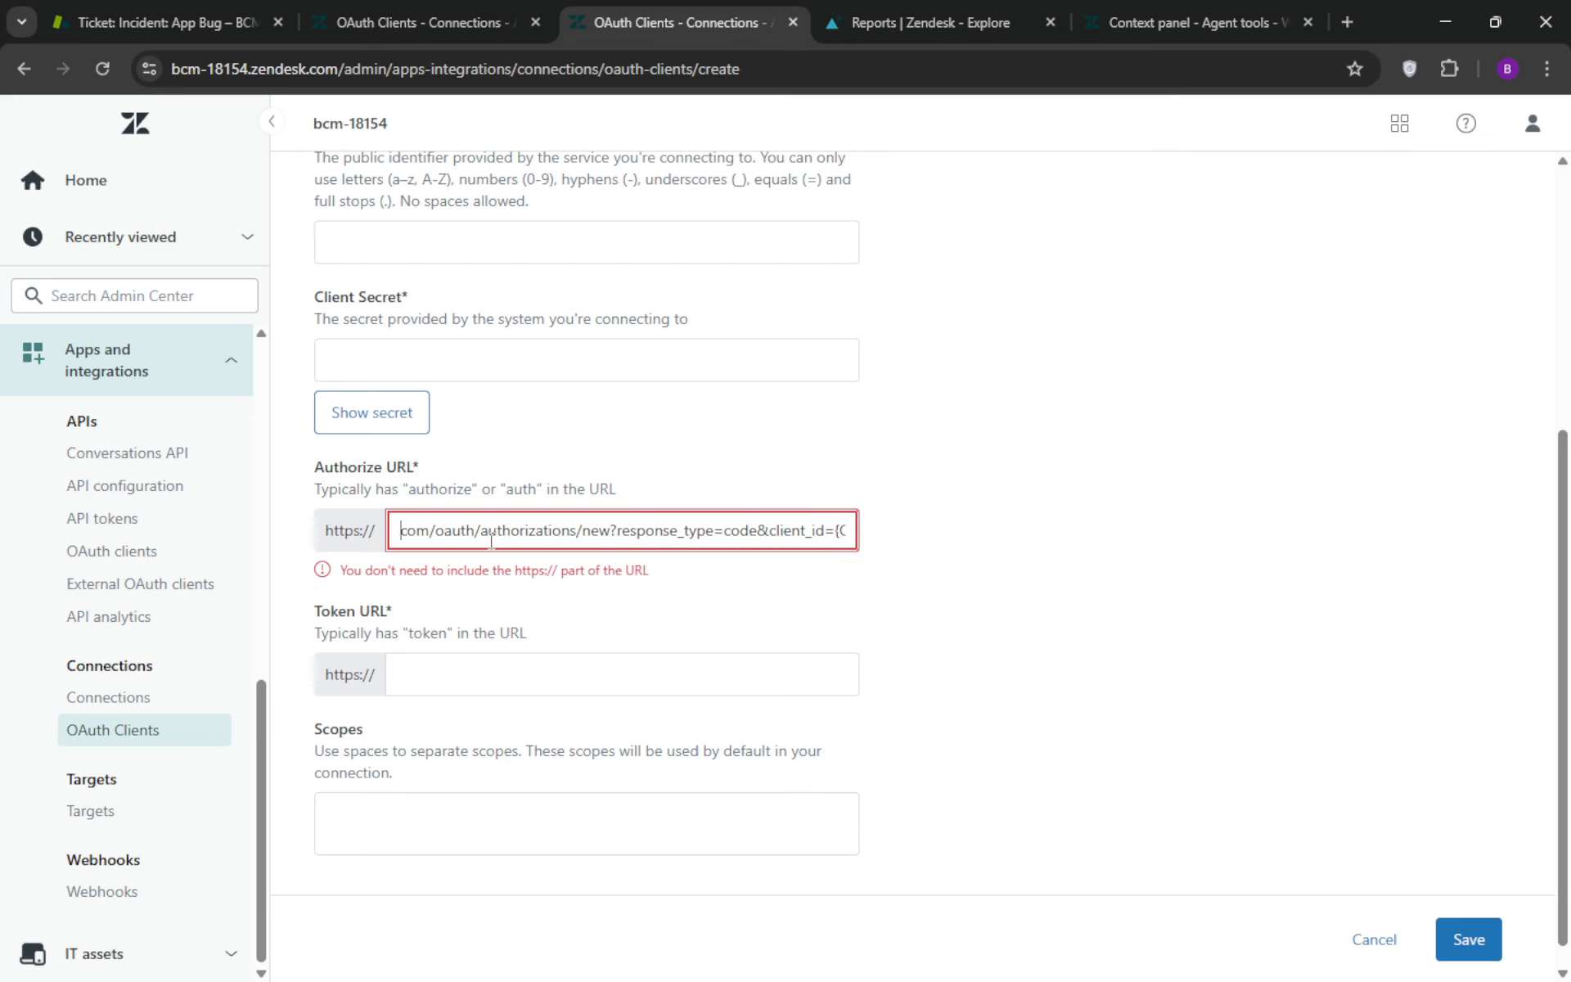
{"action": "key", "text": "Left"}
{"action": "key", "text": "Left"}
{"action": "key", "text": "Left"}
{"action": "key", "text": "Left"}
{"action": "key", "text": "Left"}
{"action": "key", "text": "Left"}
{"action": "key", "text": "Left"}
{"action": "key", "text": "Left"}
{"action": "key", "text": "Left"}
{"action": "key", "text": "Left"}
{"action": "key", "text": "Left"}
{"action": "key", "text": "Left"}
{"action": "key", "text": "Left"}
{"action": "key", "text": "Left"}
{"action": "key", "text": "Left"}
{"action": "key", "text": "Left"}
{"action": "key", "text": "Left"}
{"action": "key", "text": "Left"}
{"action": "key", "text": "Left"}
{"action": "key", "text": "Left"}
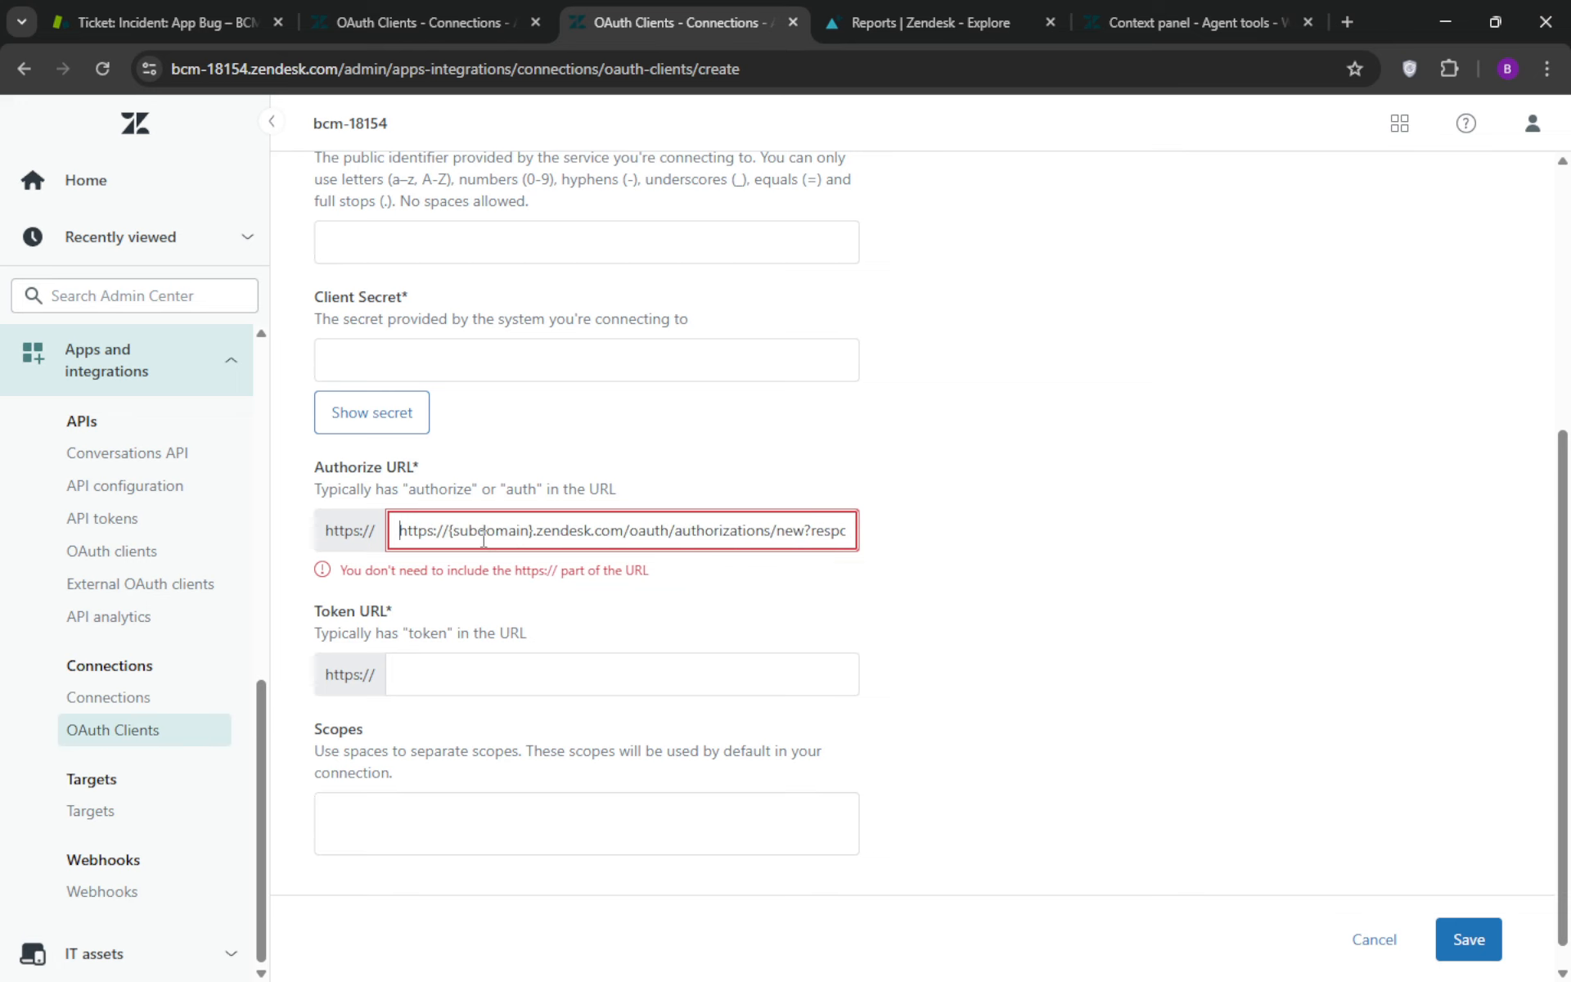
{"action": "left_click", "coordinate": [451, 540]}
{"action": "key", "text": "Left"}
{"action": "key", "text": "Left"}
{"action": "key", "text": "Left"}
{"action": "key", "text": "Left"}
{"action": "key", "text": "Left"}
{"action": "key", "text": "Left"}
{"action": "key", "text": "Left"}
{"action": "key", "text": "Left"}
{"action": "left_click", "coordinate": [452, 537]}
{"action": "left_click_drag", "start_coordinate": [534, 531], "coordinate": [376, 534]}
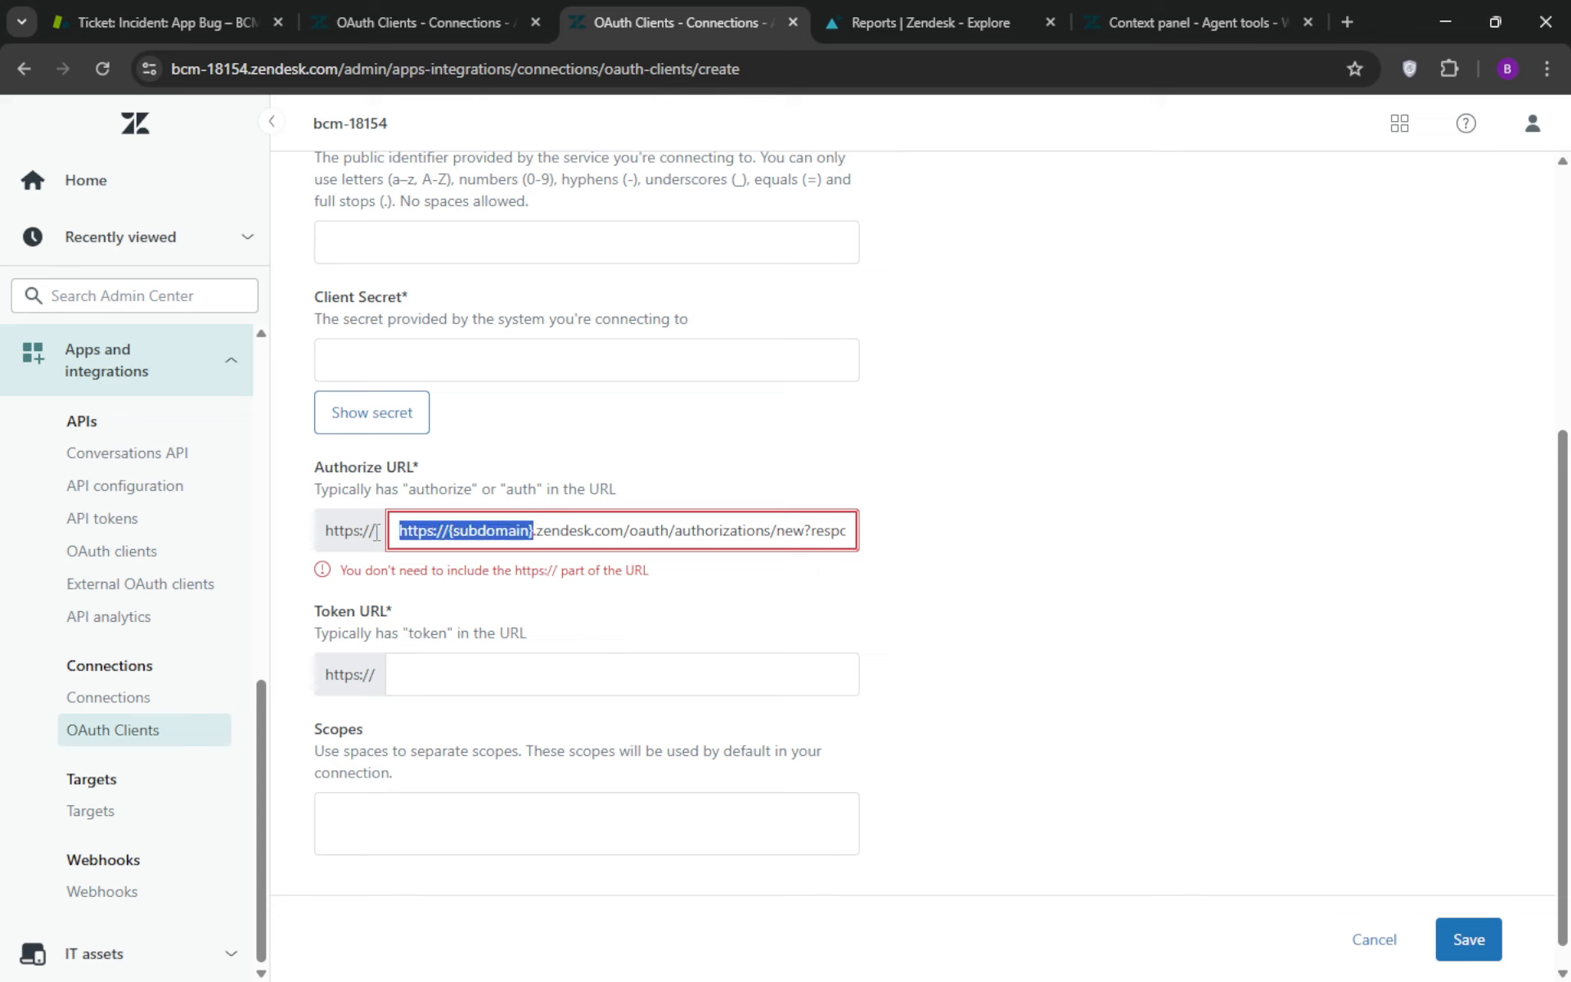
{"action": "key", "text": "BackSpace"}
{"action": "type", "text": "BCM"}
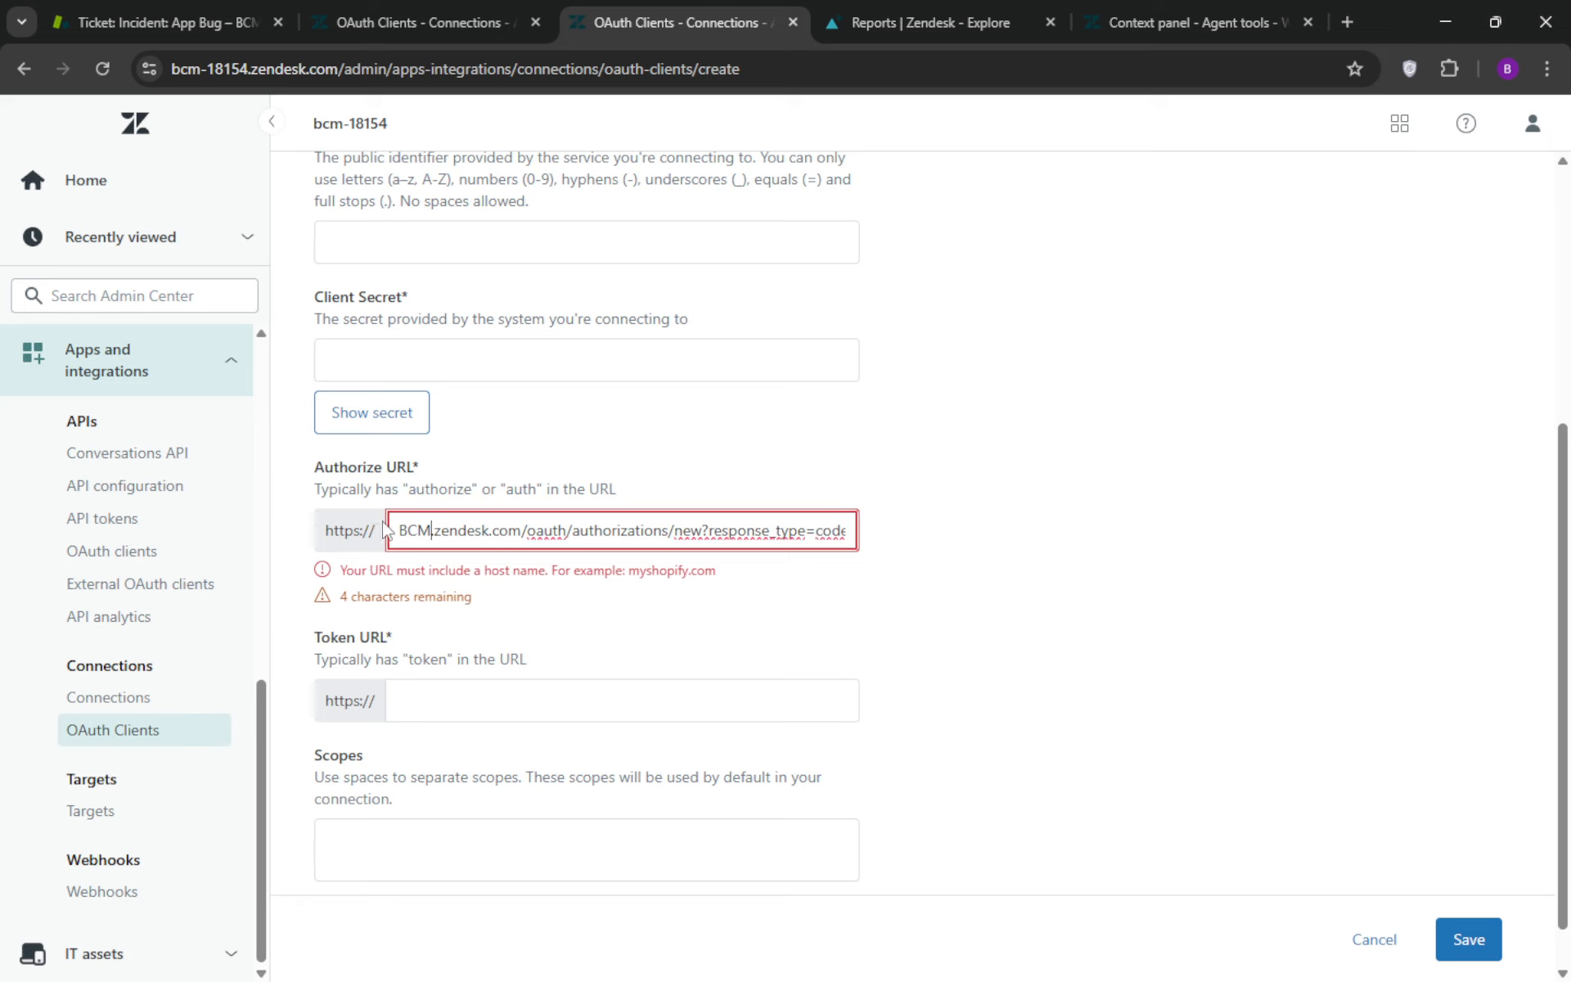
{"action": "key", "text": "BackSpace"}
{"action": "key", "text": "BackSpace"}
{"action": "key", "text": "BackSpace"}
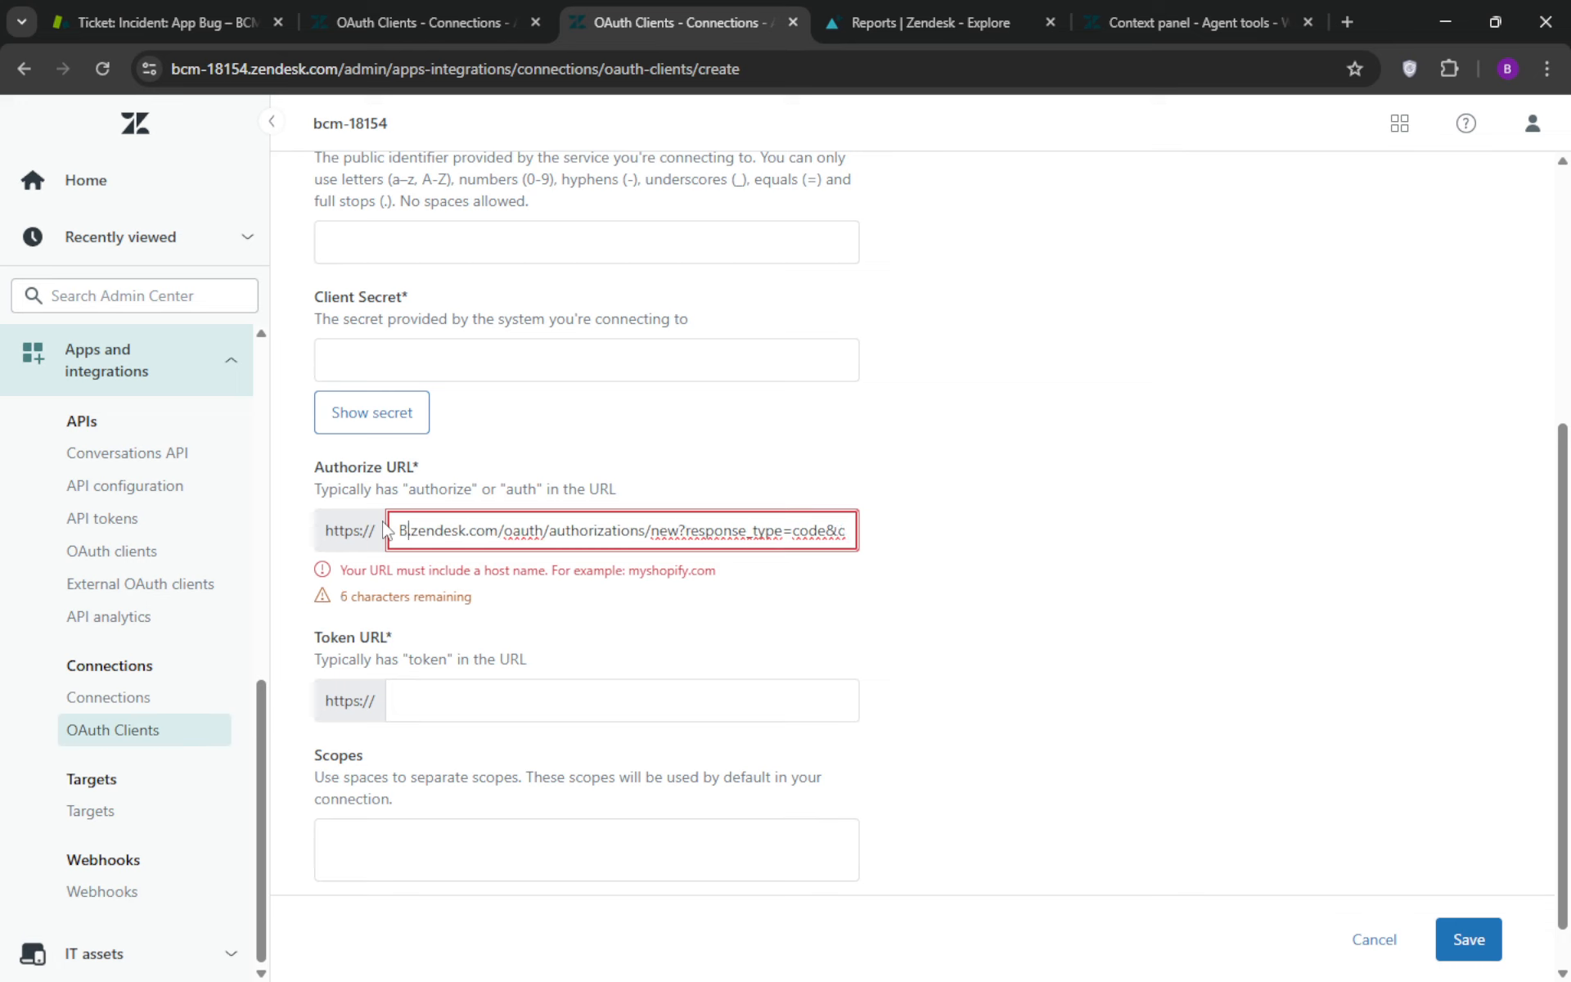
{"action": "type", "text": "bcm"}
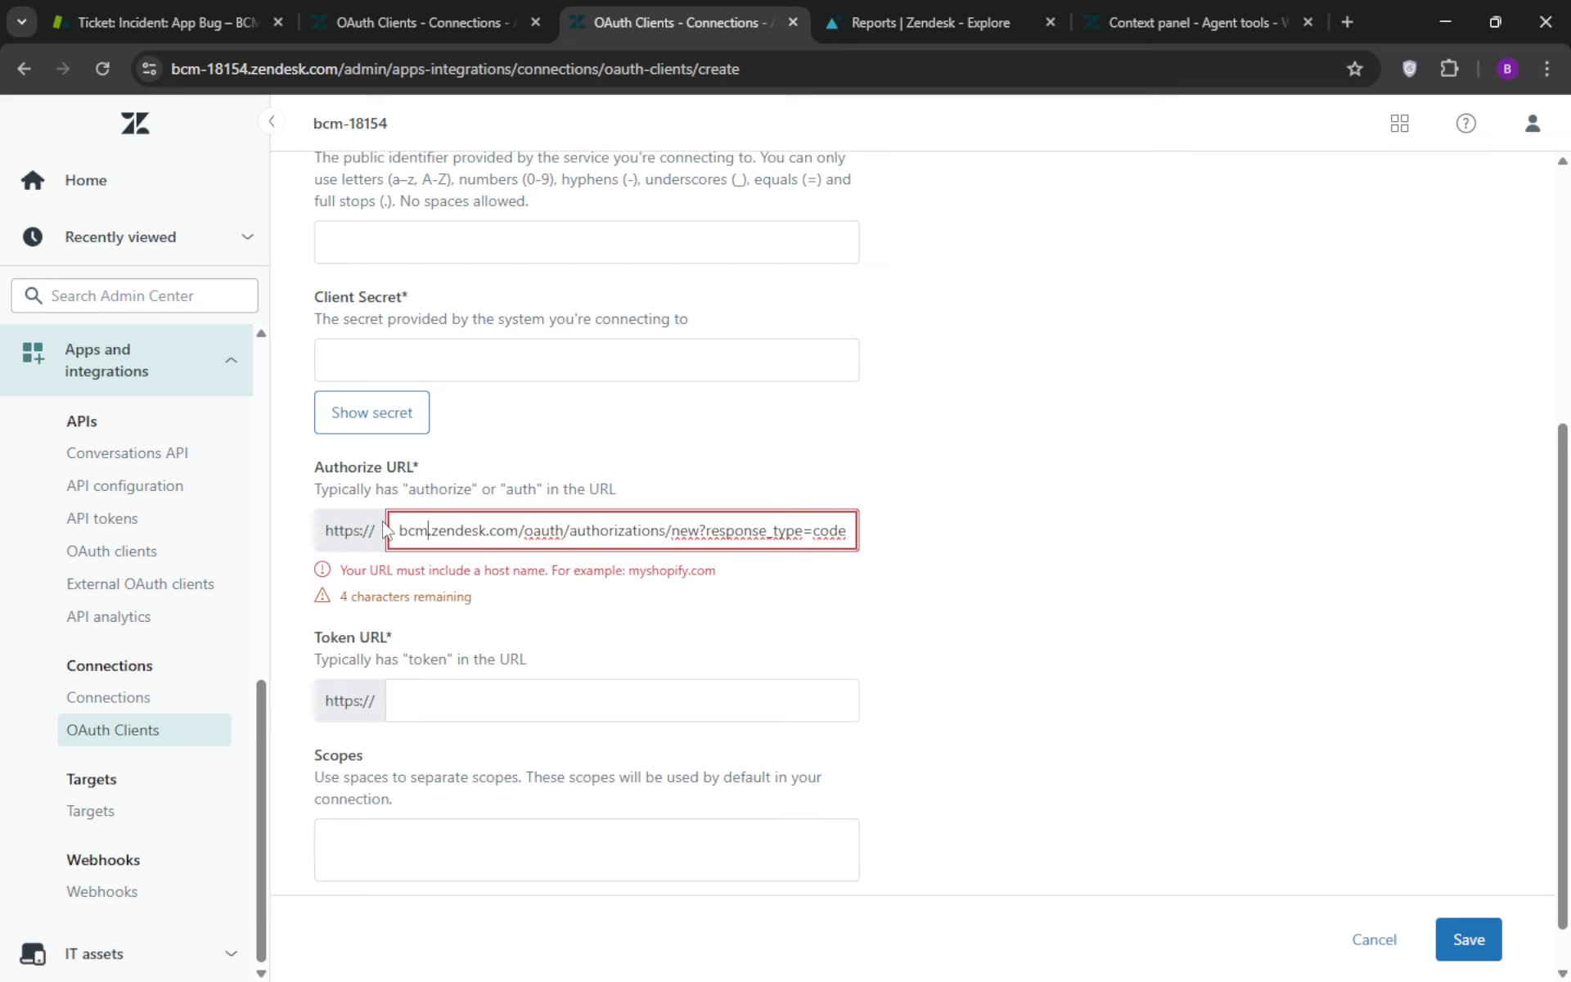
{"action": "type", "text": "-1"}
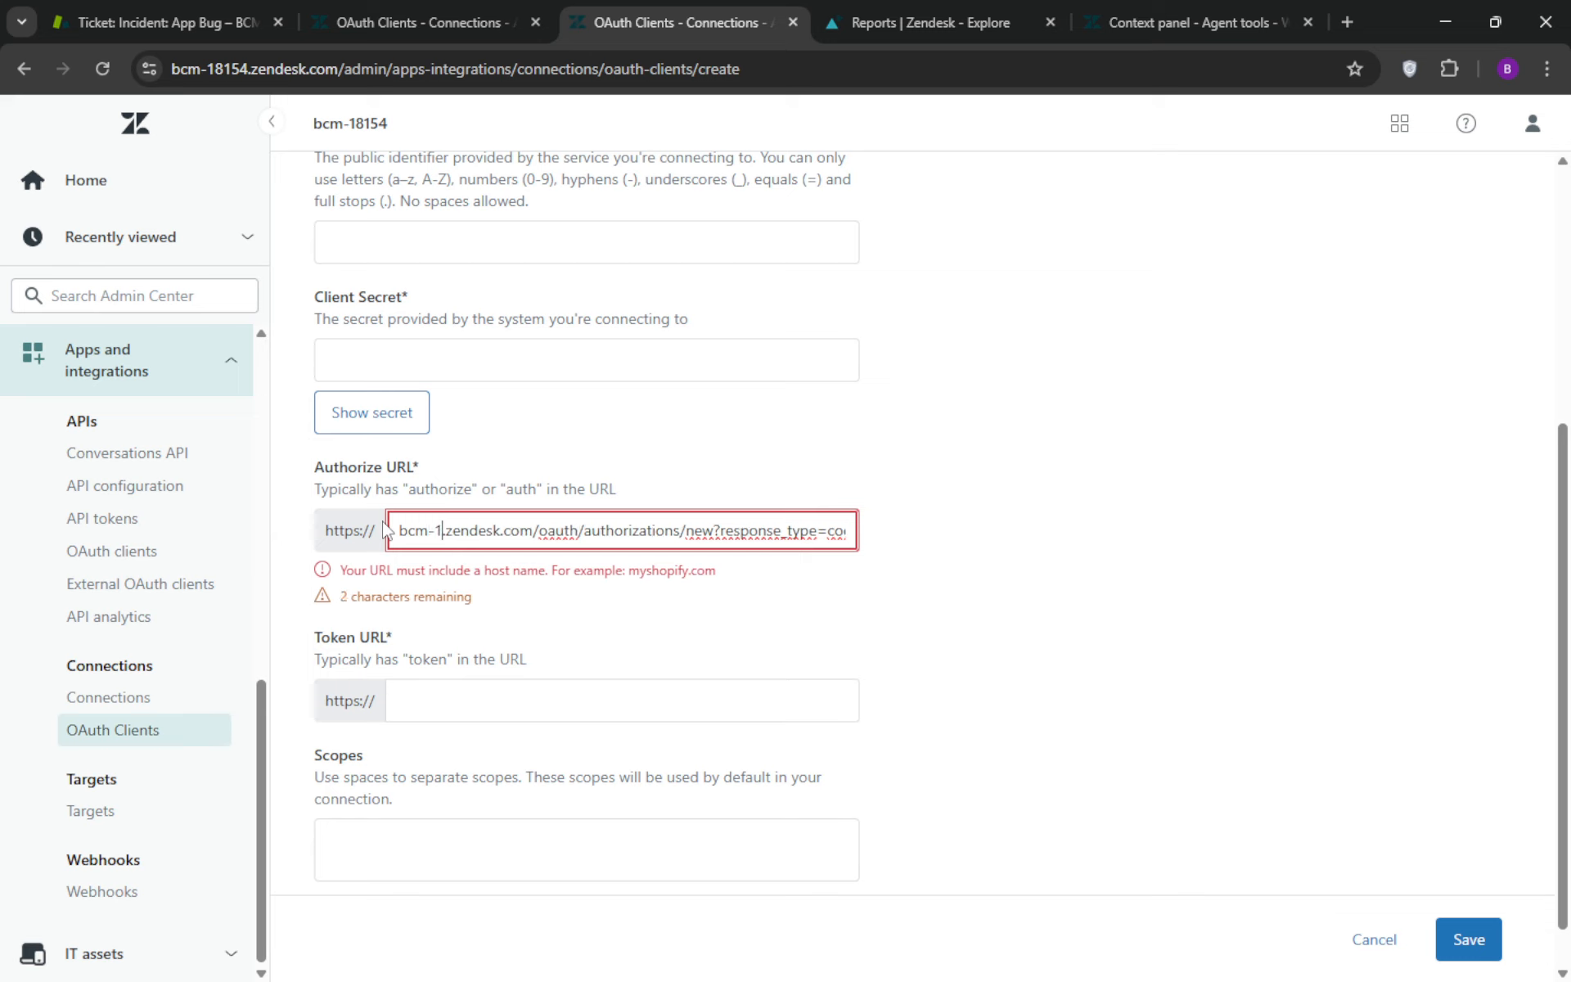
{"action": "type", "text": "8"}
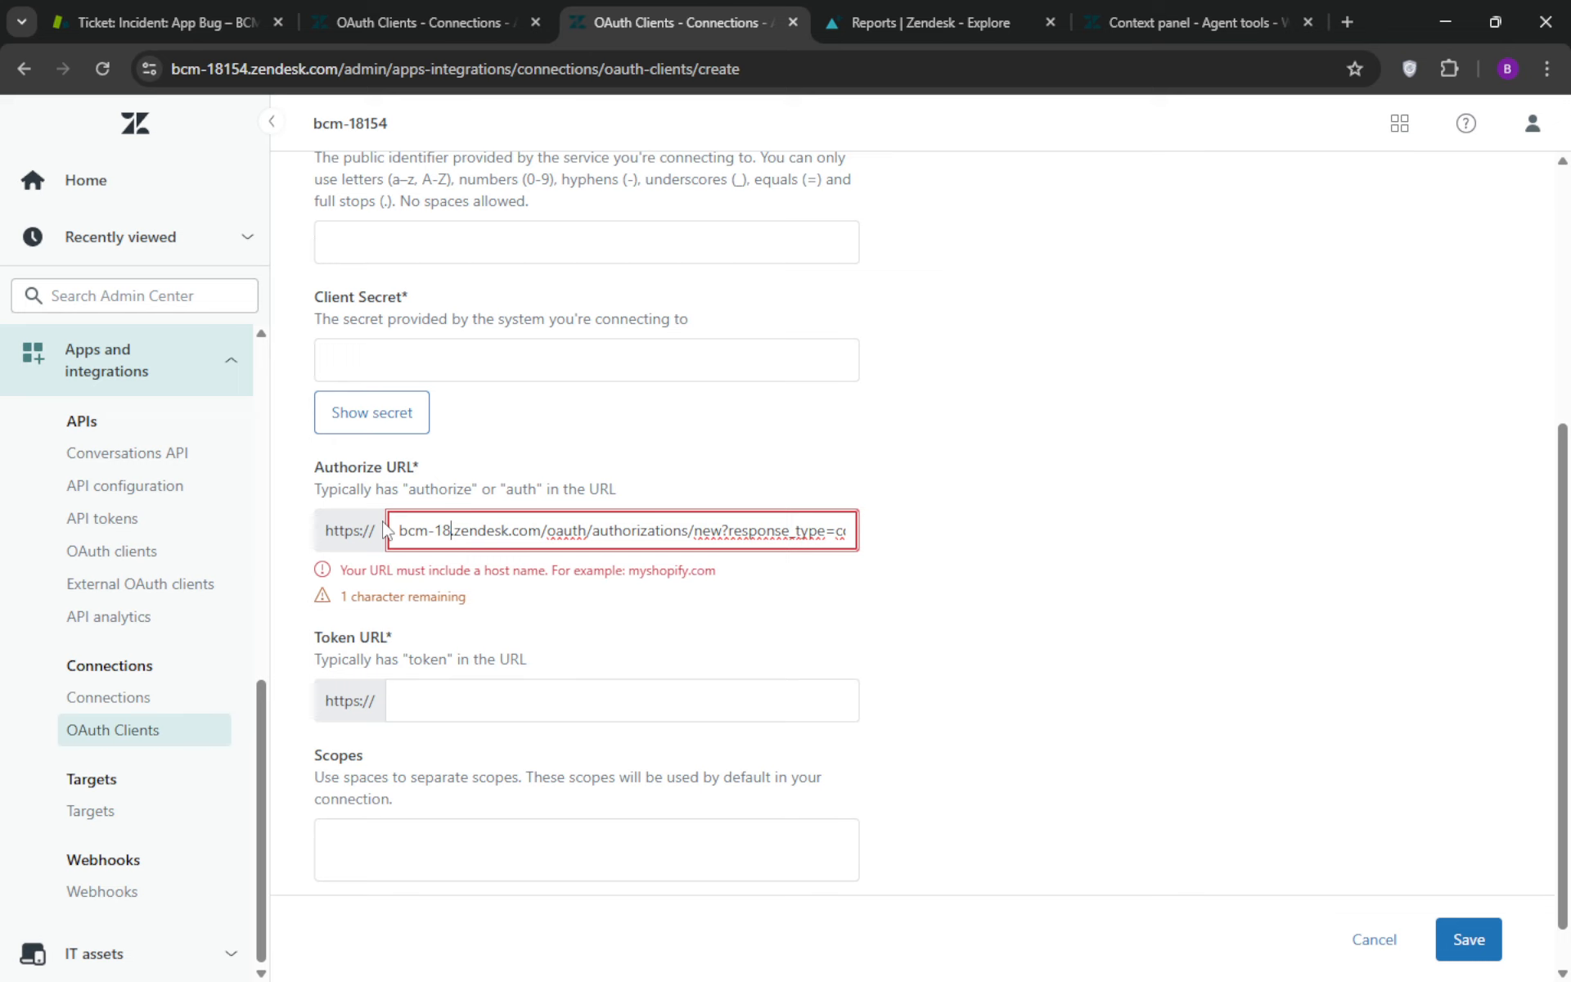
{"action": "type", "text": "154"}
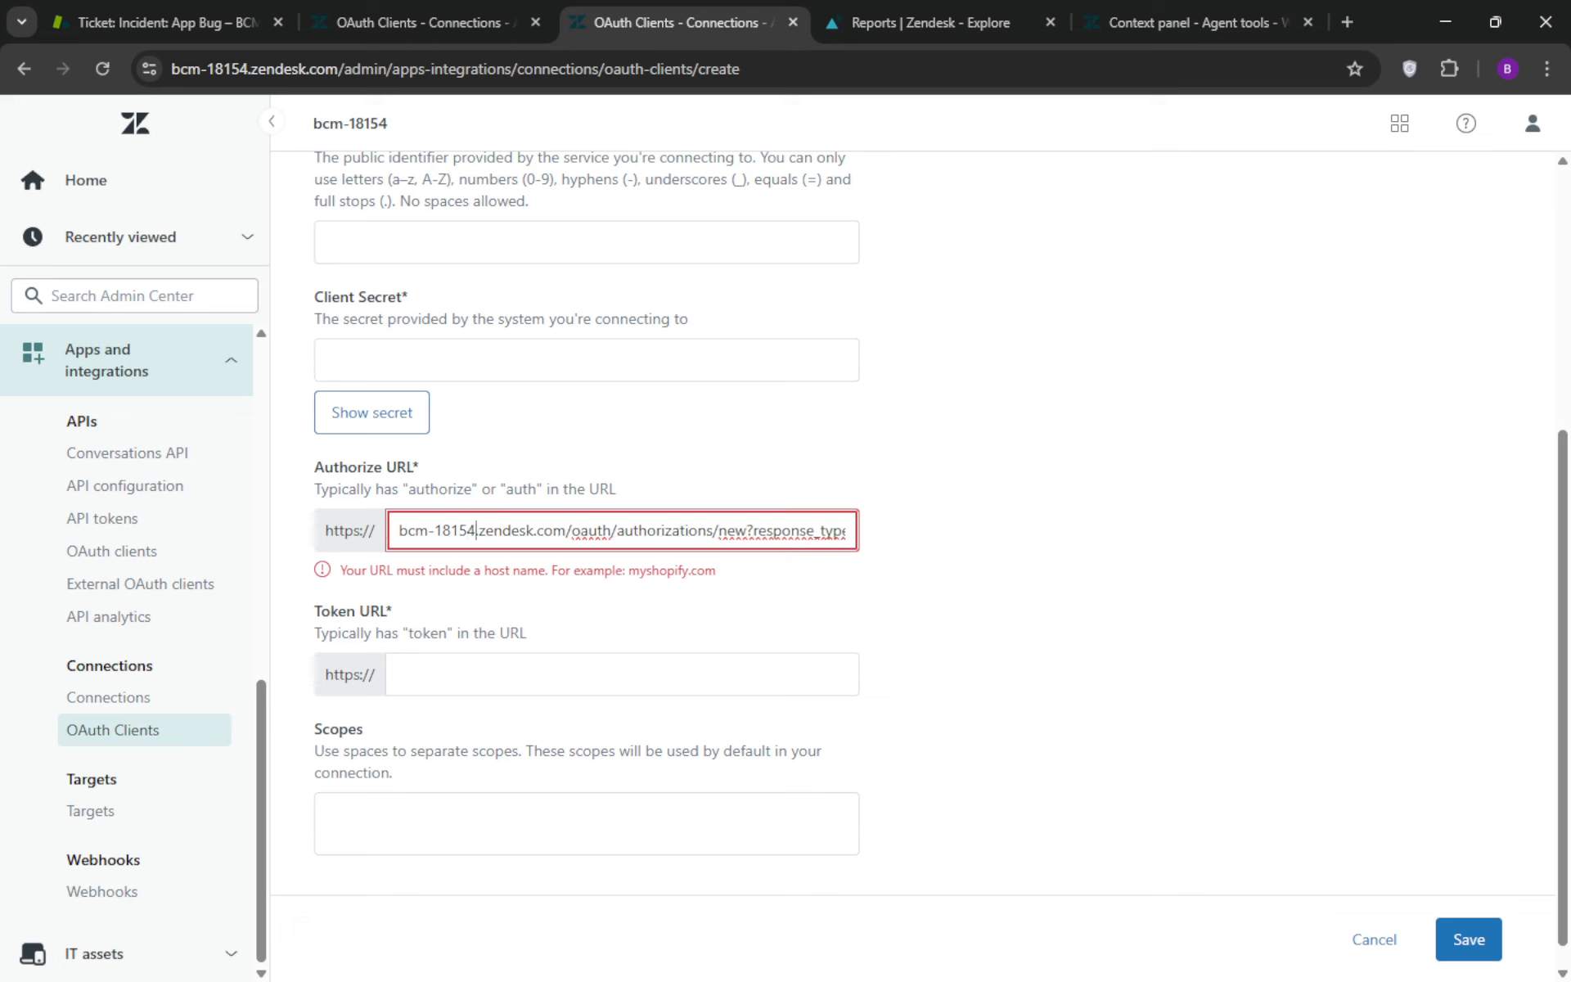
Paste the "{subdomain}.zendesk.com/oauth/tokens" template with its grant type and client parameters as the Token URL
{"action": "key", "text": "alt+Tab"}
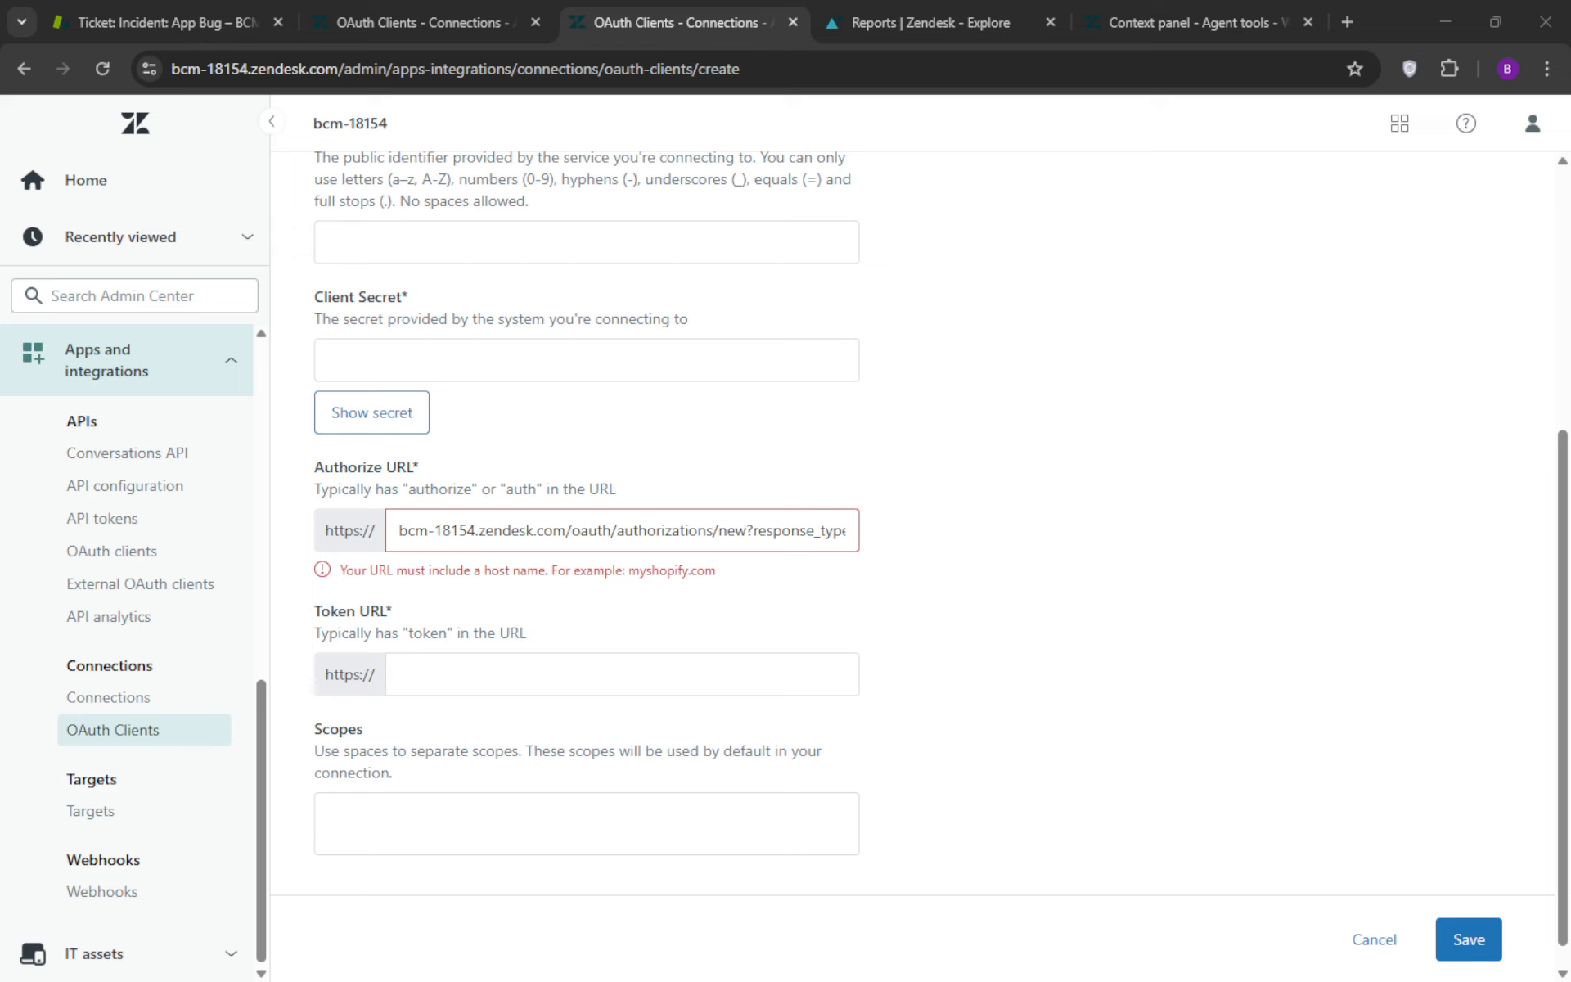
{"action": "left_click", "coordinate": [455, 677]}
{"action": "key", "text": "ctrl+v"}
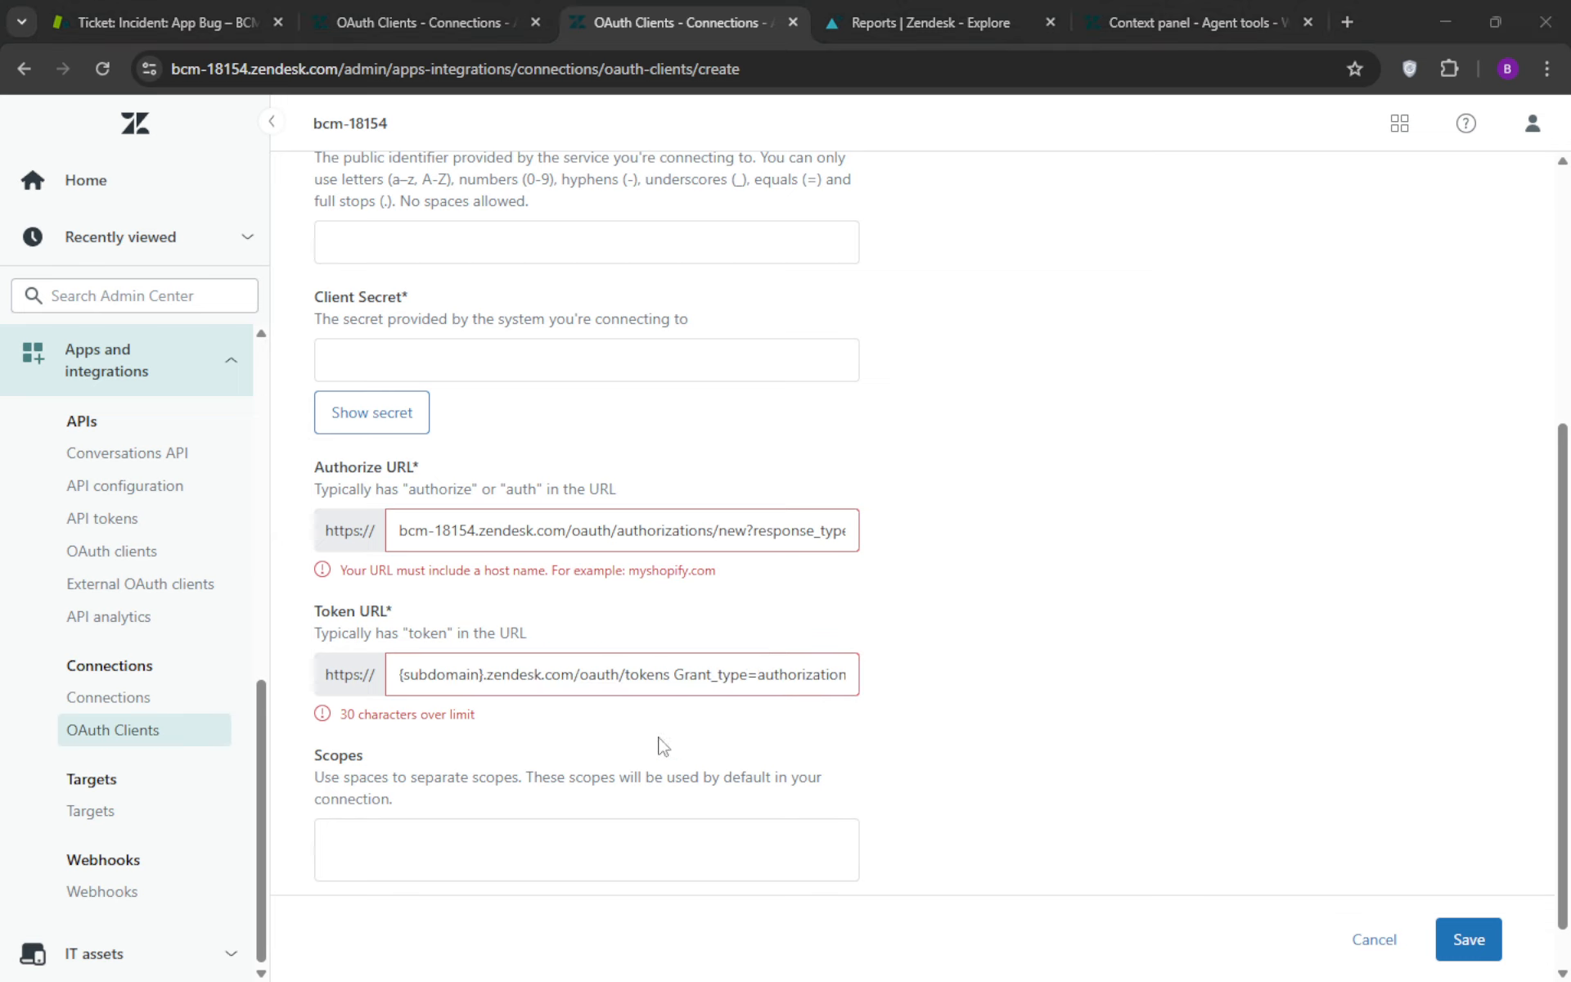
Replace the "{CLIENT_SECRET}" placeholder after "client_secret=" in the Token URL with the copied client secret
{"action": "left_click", "coordinate": [607, 676]}
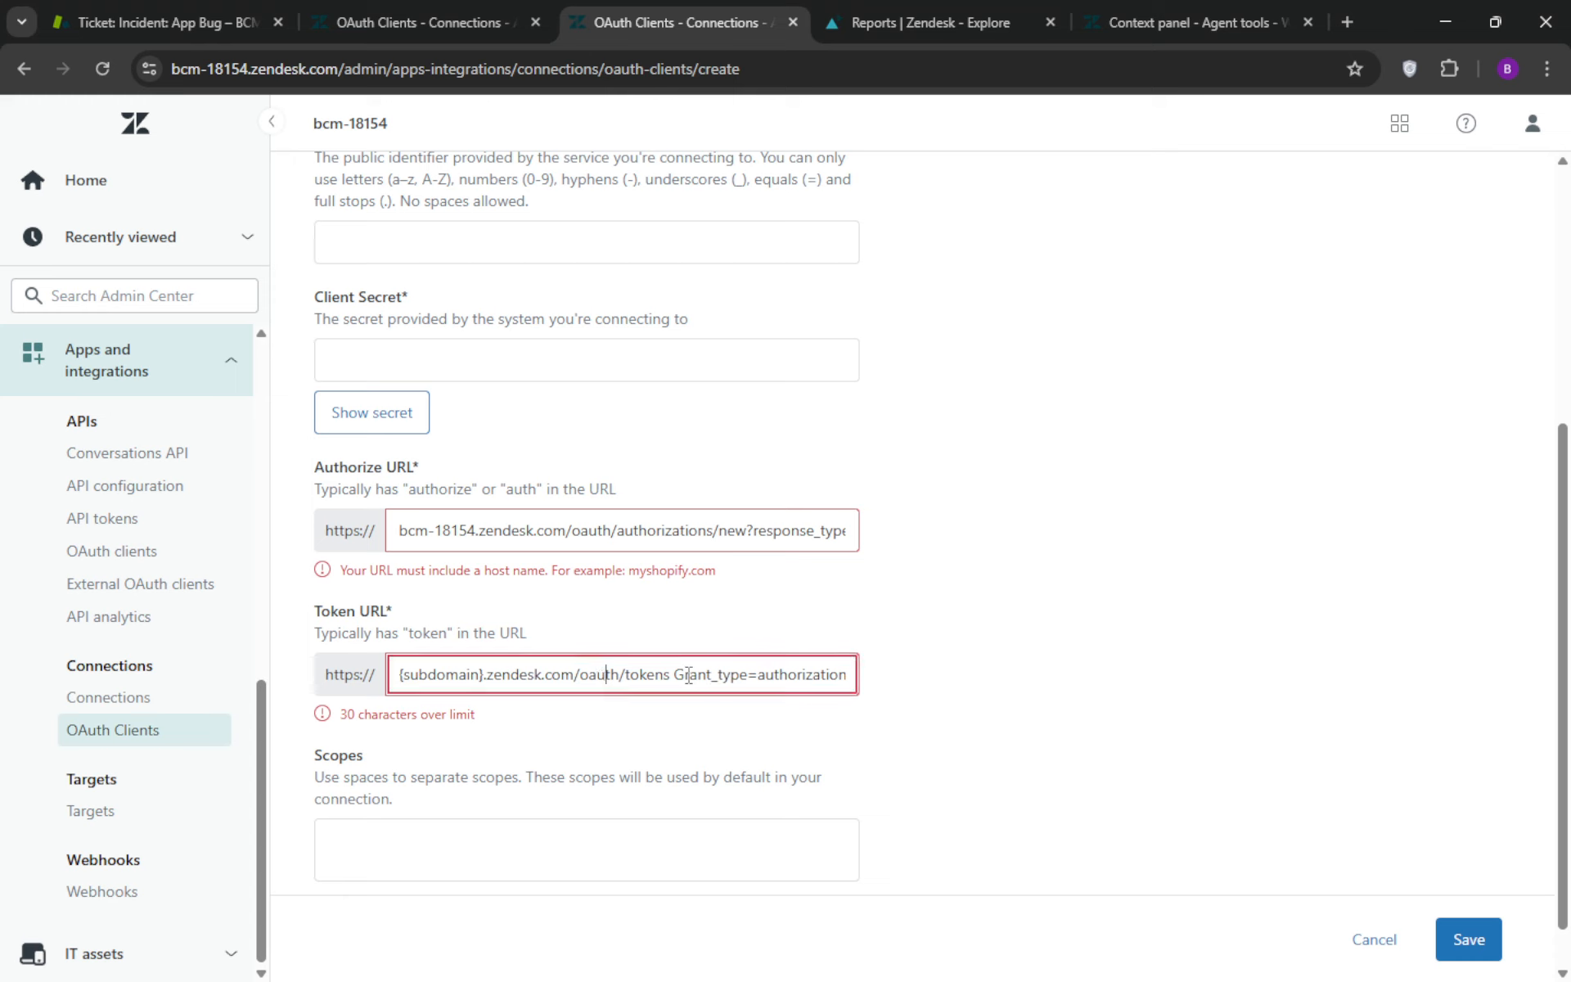
{"action": "left_click", "coordinate": [686, 676]}
{"action": "key", "text": "Right"}
{"action": "key", "text": "Right"}
{"action": "key", "text": "Right"}
{"action": "key", "text": "Right"}
{"action": "key", "text": "Right"}
{"action": "key", "text": "Right"}
{"action": "key", "text": "Right"}
{"action": "key", "text": "Right"}
{"action": "key", "text": "Right"}
{"action": "key", "text": "Right"}
{"action": "key", "text": "Right"}
{"action": "key", "text": "Right"}
{"action": "key", "text": "Right"}
{"action": "key", "text": "Right"}
{"action": "key", "text": "Right"}
{"action": "key", "text": "Right"}
{"action": "key", "text": "Right"}
{"action": "key", "text": "Right"}
{"action": "key", "text": "Right"}
{"action": "key", "text": "Right"}
{"action": "key", "text": "Right"}
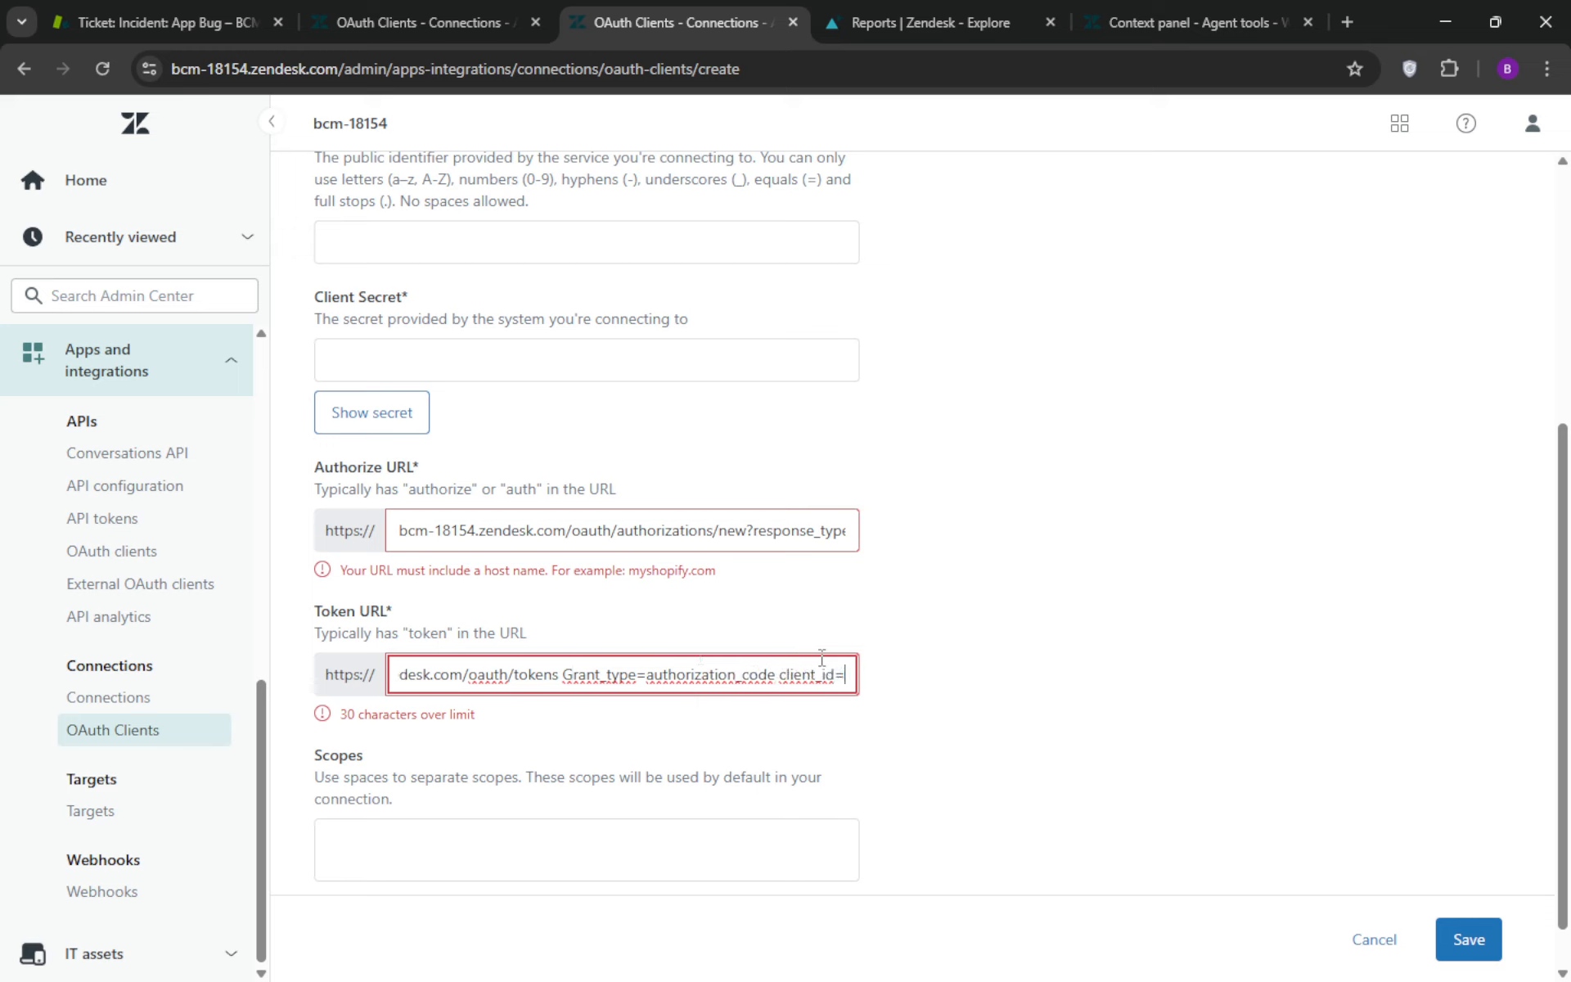
{"action": "key", "text": "Right"}
{"action": "key", "text": "Right"}
{"action": "key", "text": "Right"}
{"action": "key", "text": "Right"}
{"action": "key", "text": "Right"}
{"action": "key", "text": "Right"}
{"action": "key", "text": "Right"}
{"action": "key", "text": "Right"}
{"action": "key", "text": "Right"}
{"action": "key", "text": "Right"}
{"action": "key", "text": "Right"}
{"action": "key", "text": "Right"}
{"action": "key", "text": "Right"}
{"action": "key", "text": "Right"}
{"action": "key", "text": "Right"}
{"action": "key", "text": "Right"}
{"action": "key", "text": "Right"}
{"action": "key", "text": "Right"}
{"action": "key", "text": "Right"}
{"action": "key", "text": "Right"}
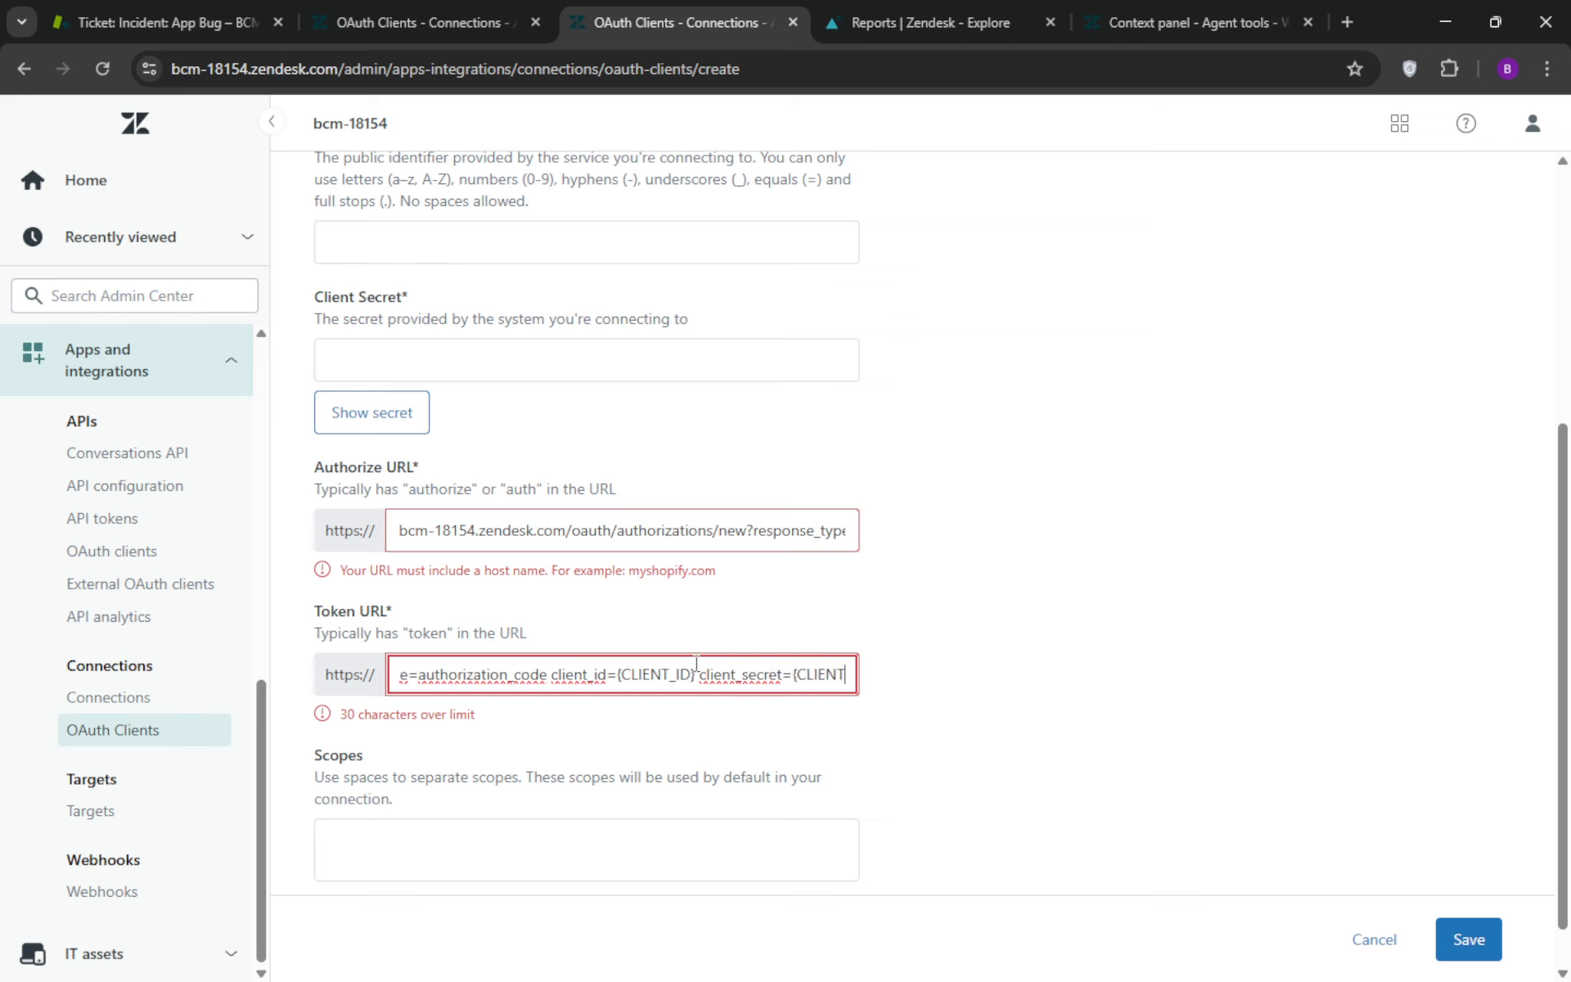
{"action": "key", "text": "Right"}
{"action": "key", "text": "Right"}
{"action": "key", "text": "Right"}
{"action": "key", "text": "Right"}
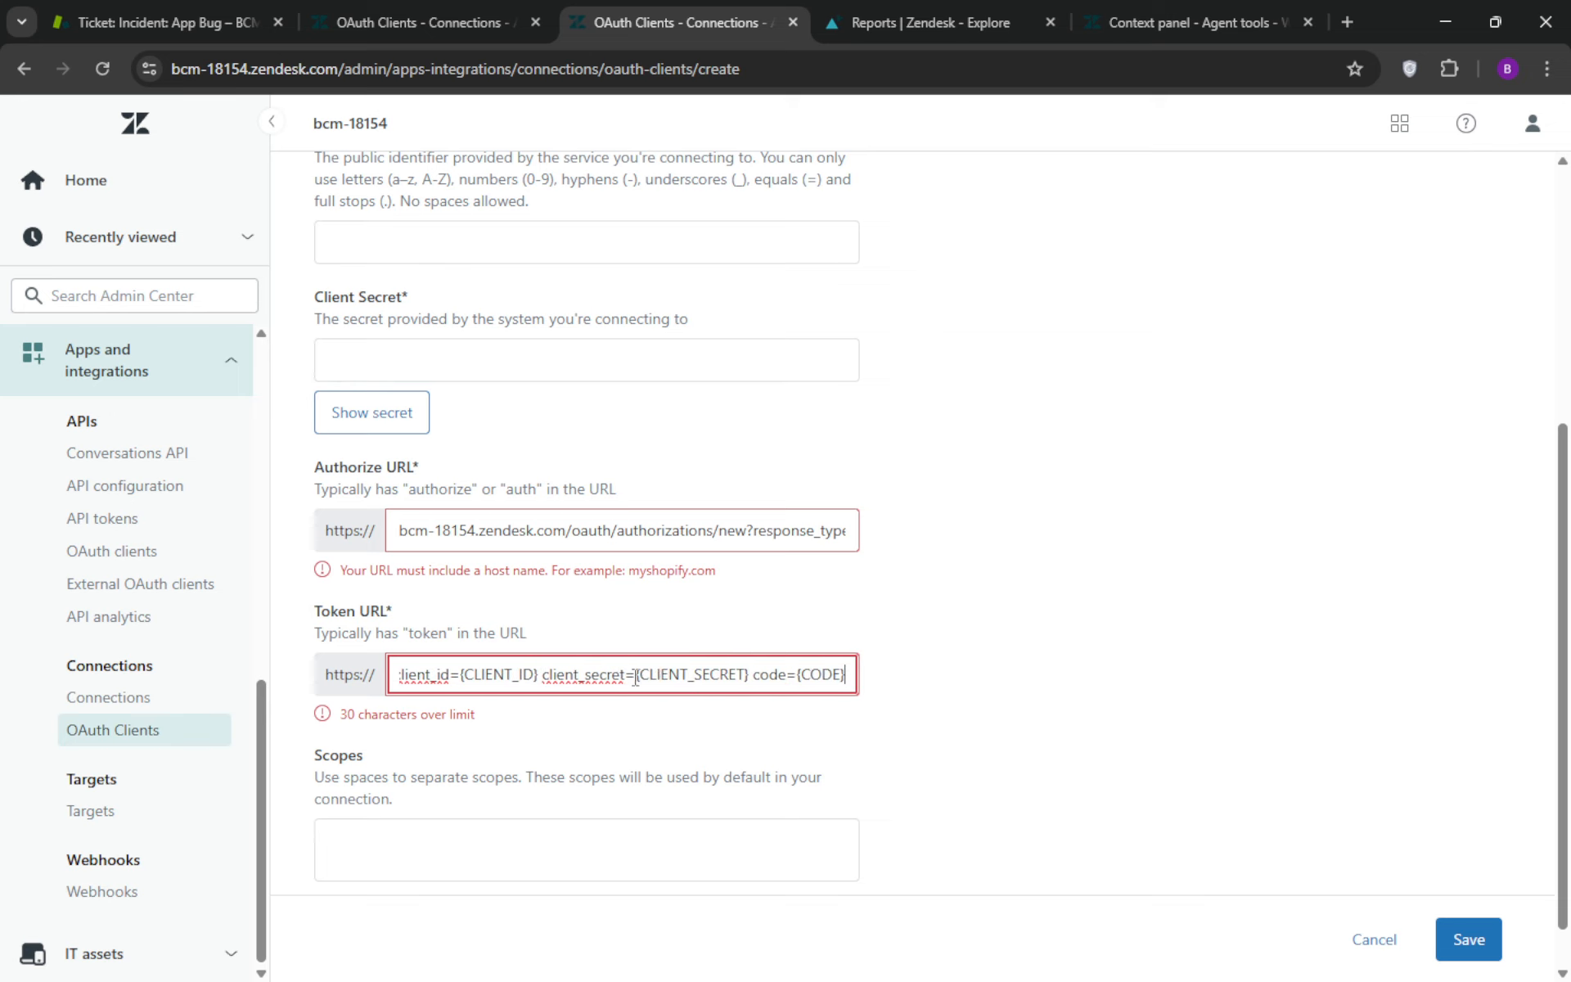
{"action": "left_click_drag", "start_coordinate": [636, 681], "coordinate": [754, 686]}
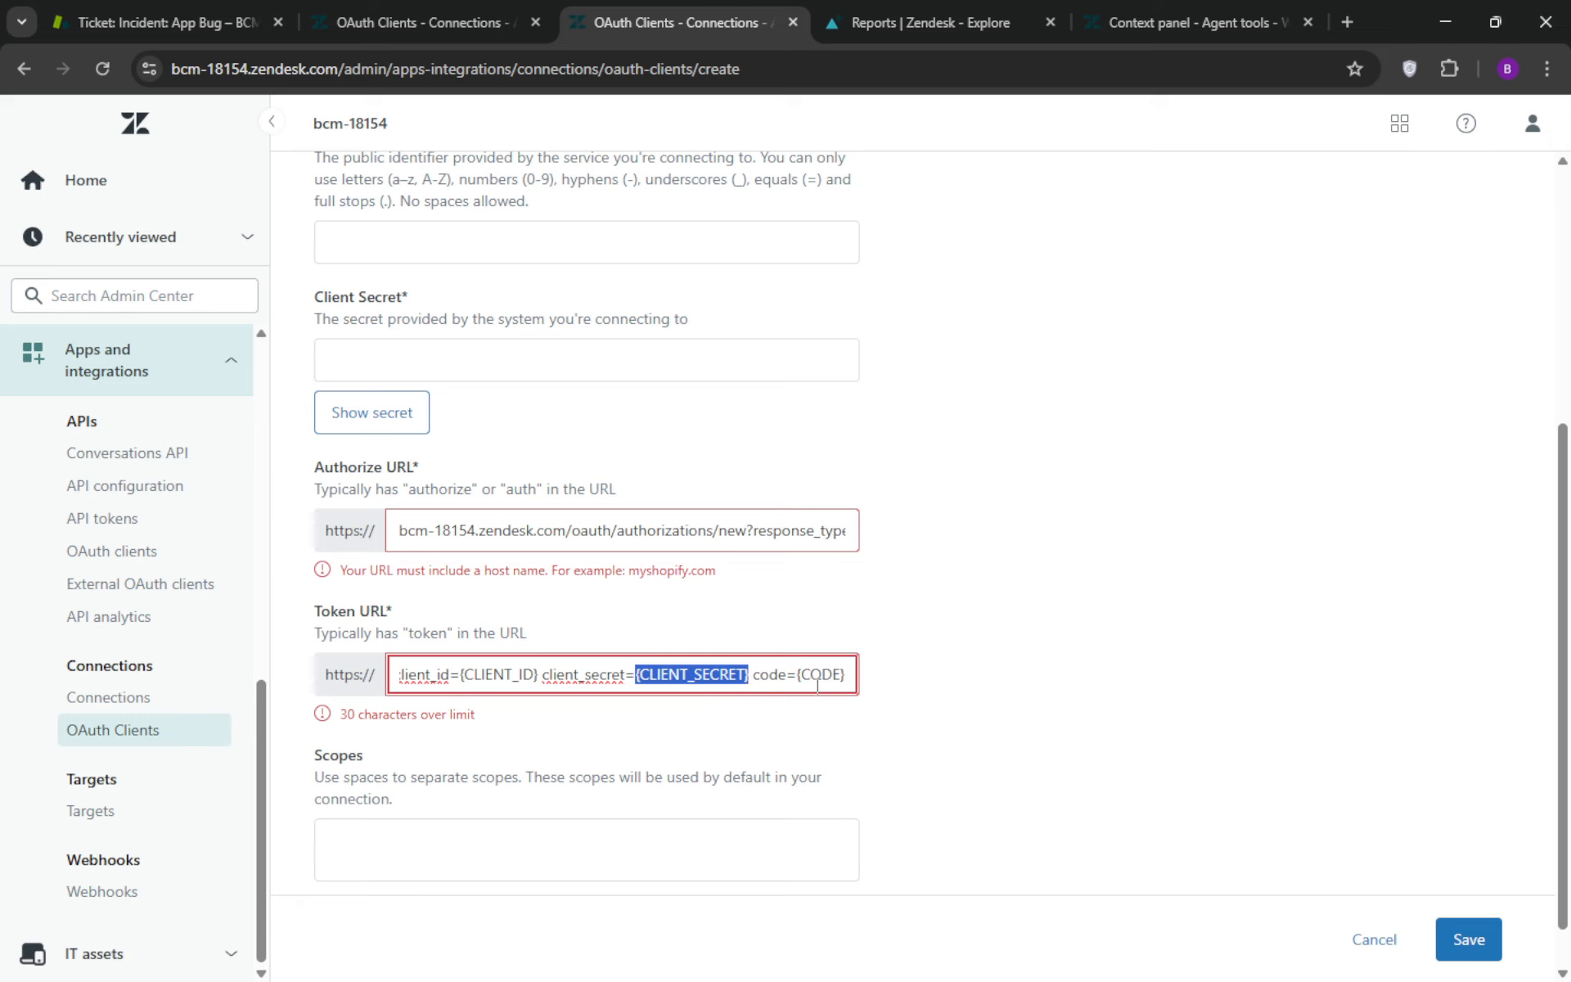
{"action": "key", "text": "ctrl+v"}
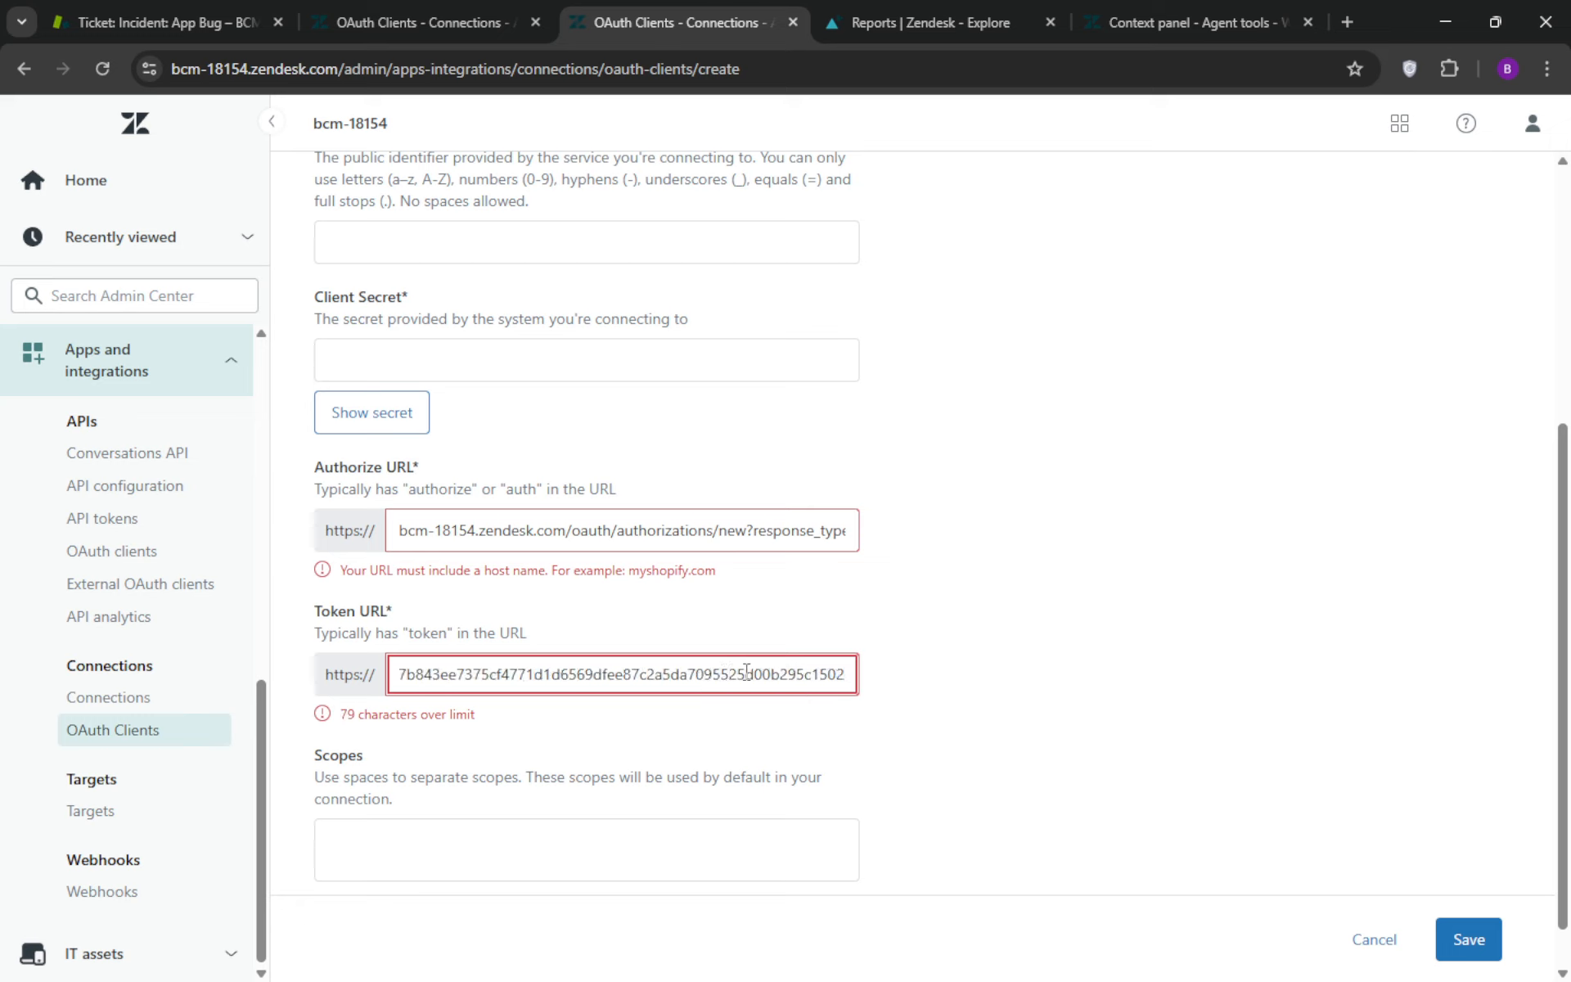
{"action": "left_click", "coordinate": [863, 626]}
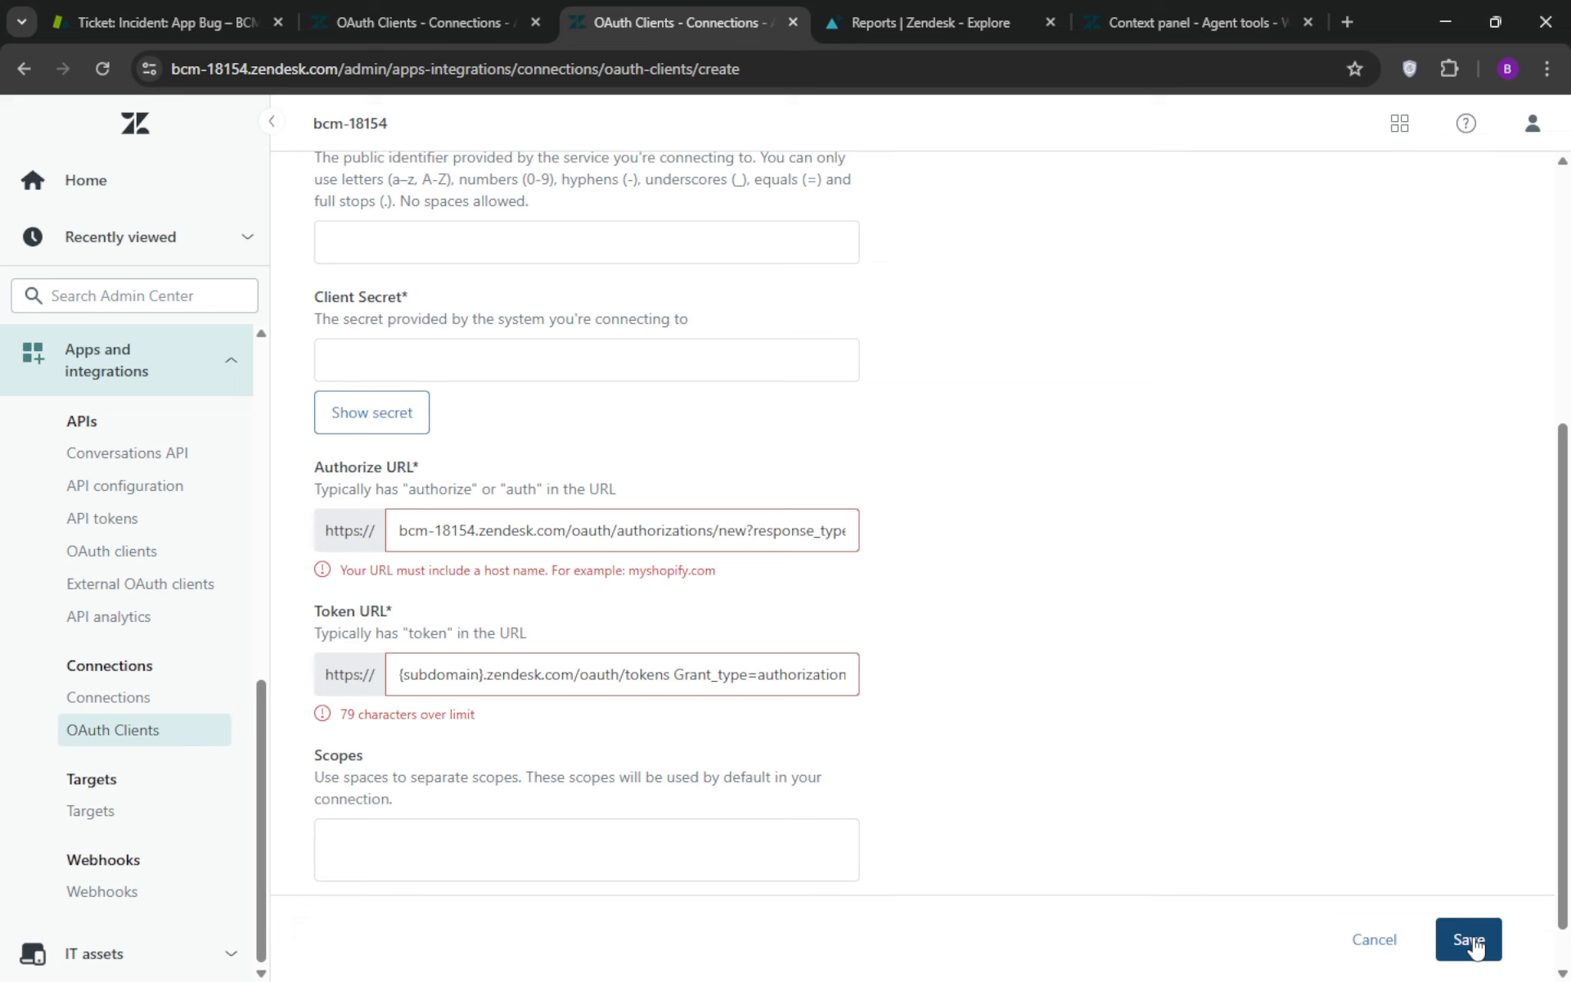
{"action": "scroll", "coordinate": [1136, 647], "scroll_direction": "up", "scroll_amount": 1}
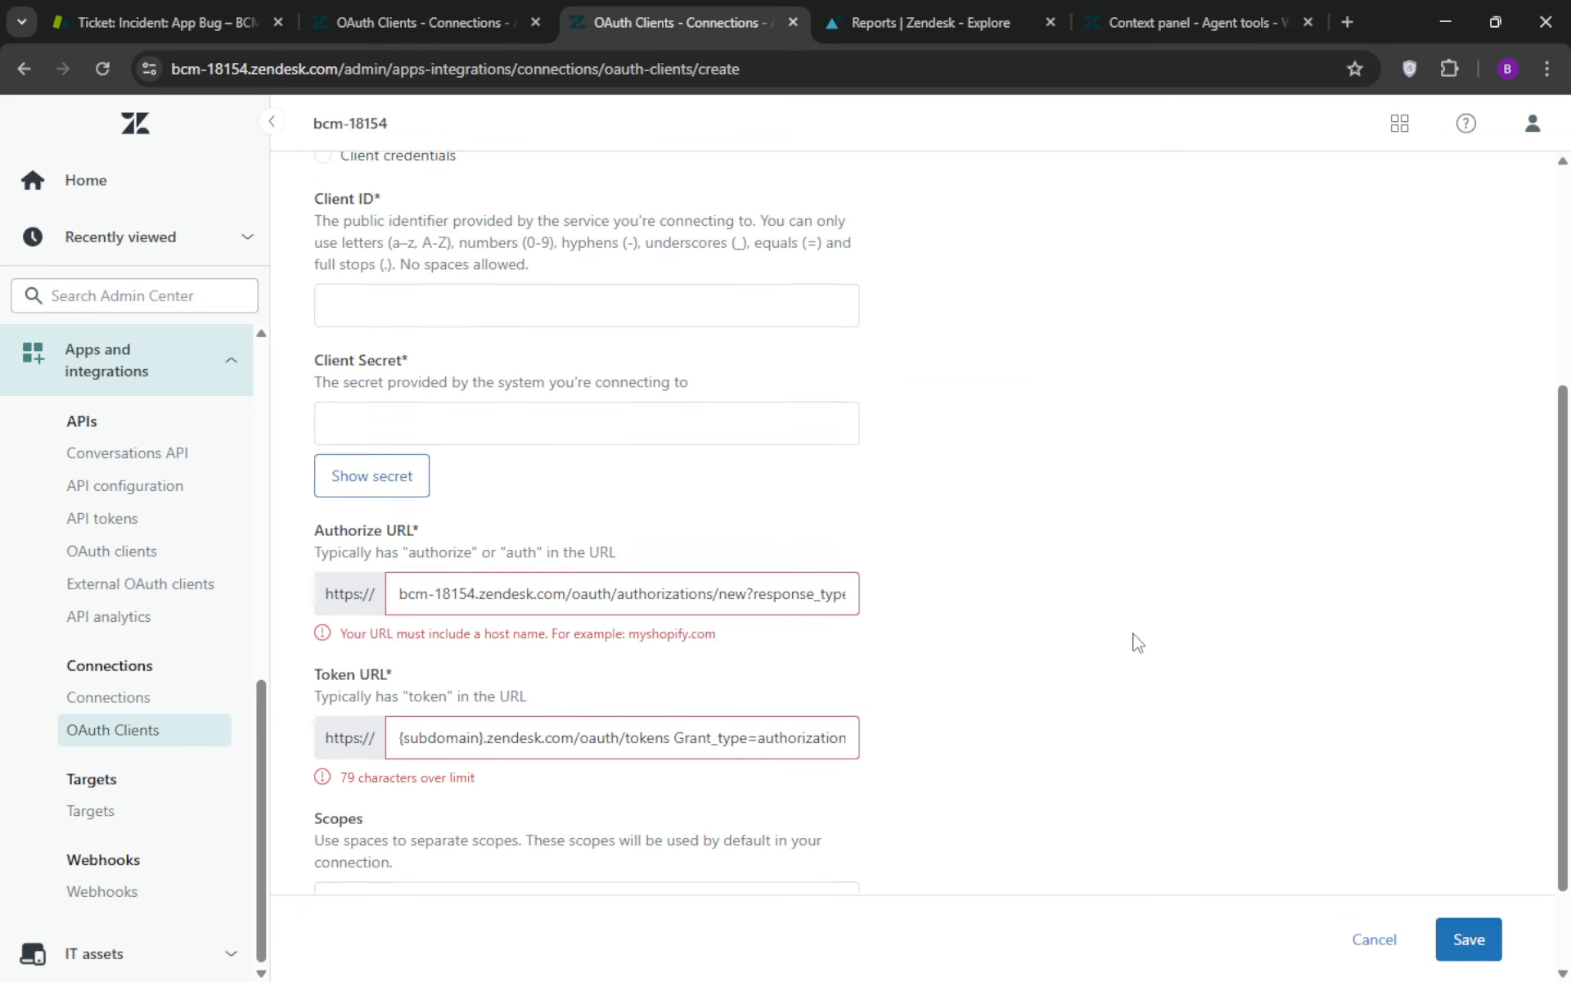
{"action": "scroll", "coordinate": [1138, 644], "scroll_direction": "up", "scroll_amount": 5}
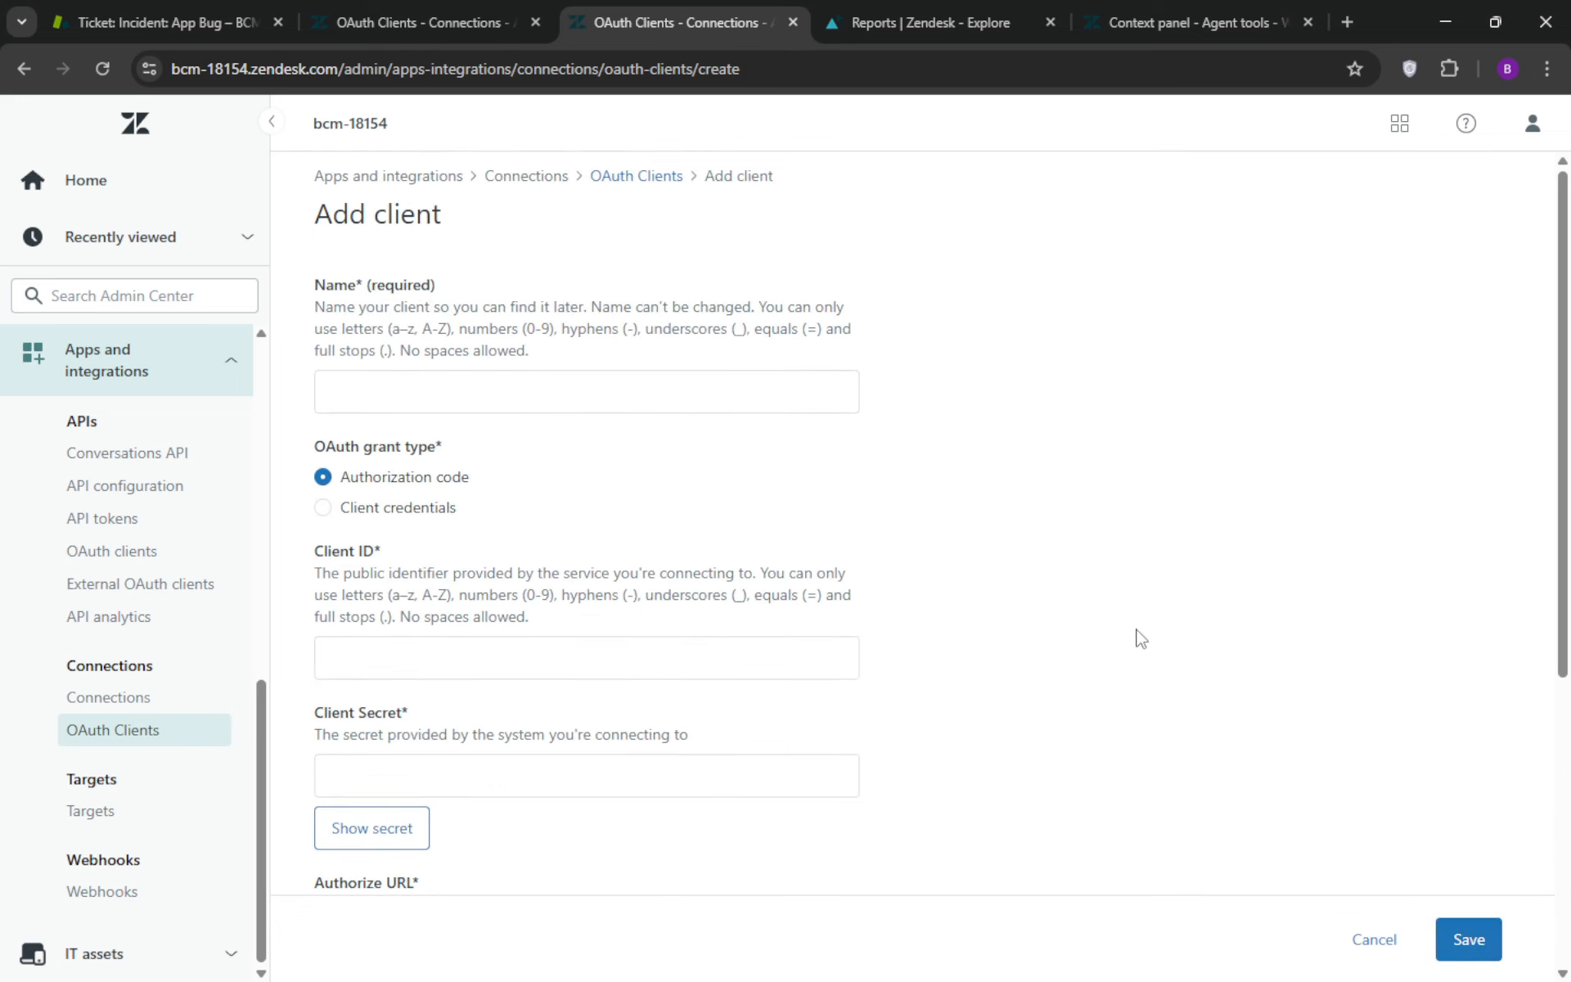